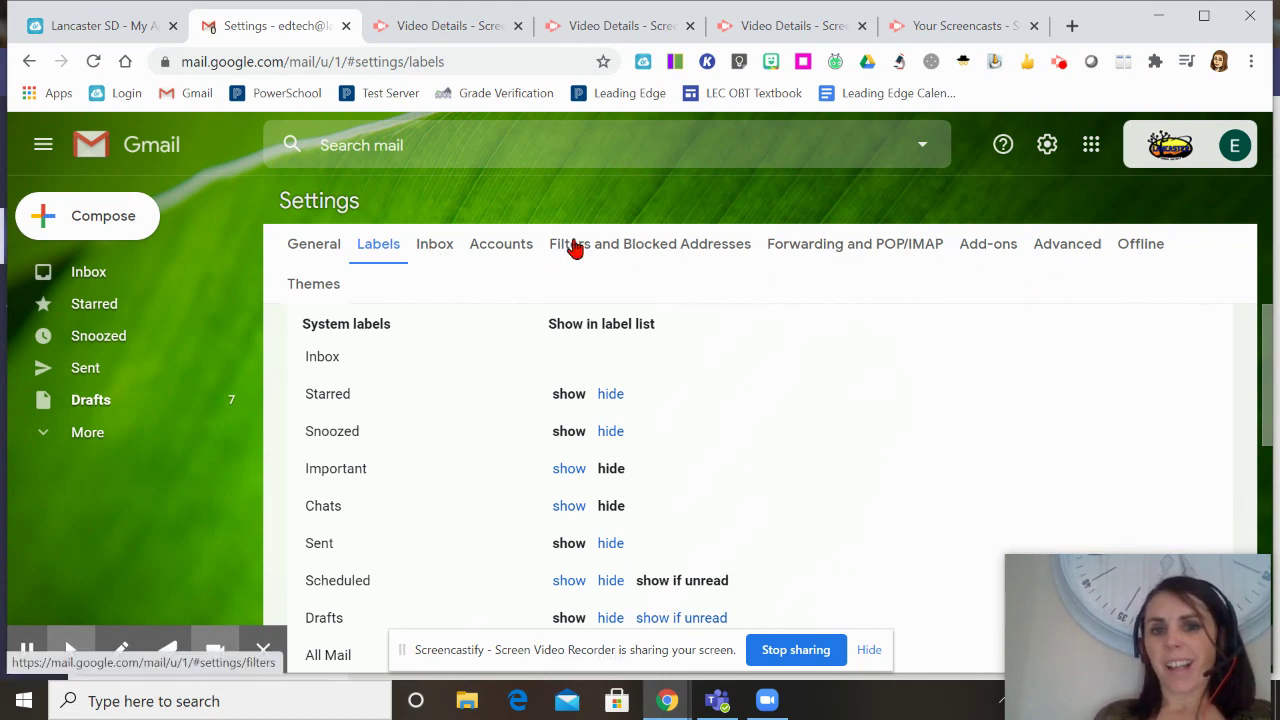
Step: Look through the Filters and Blocked Addresses, Forwarding and POP/IMAP, Add-ons, Advanced and Offline settings pages
left_click(698, 262)
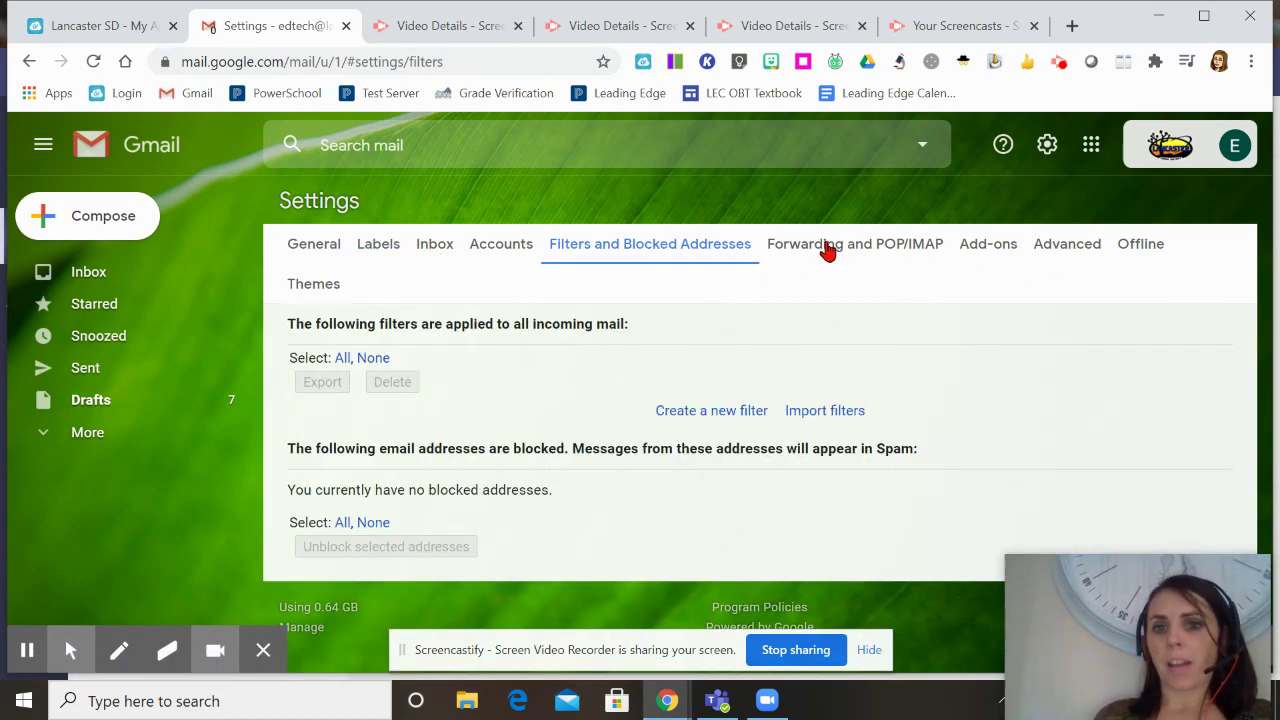
left_click(826, 245)
left_click(998, 248)
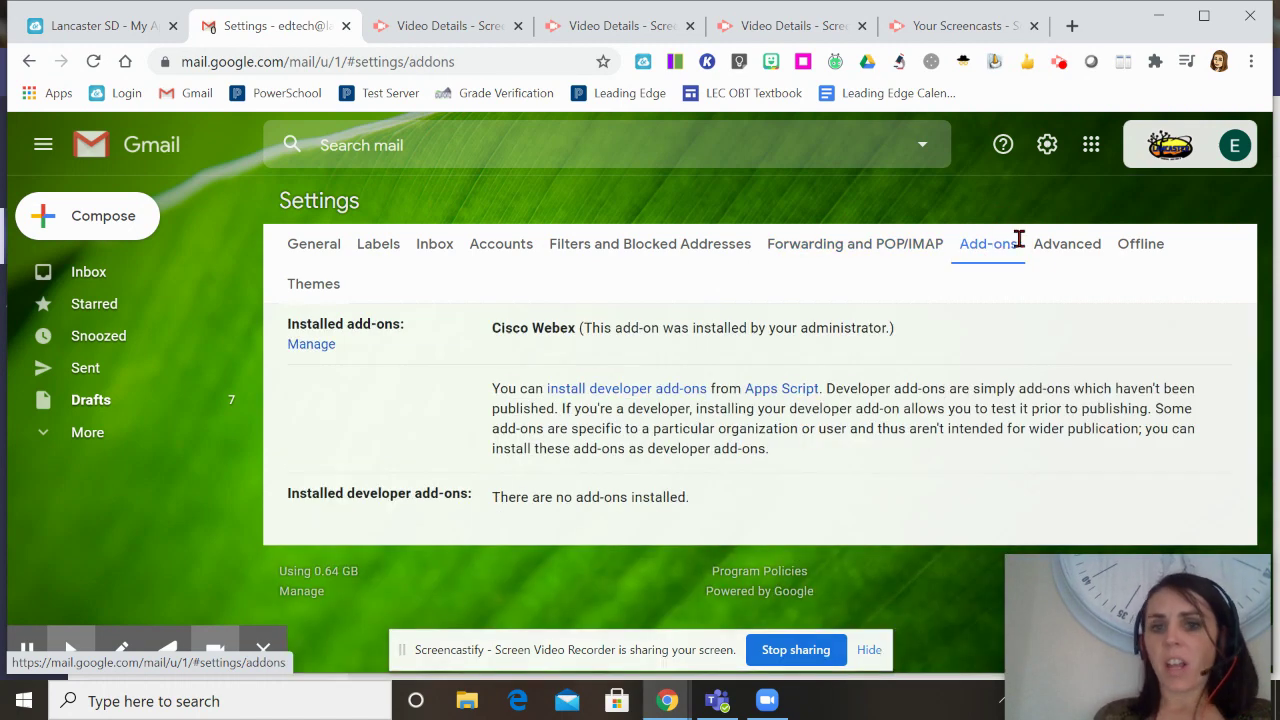
left_click(1045, 247)
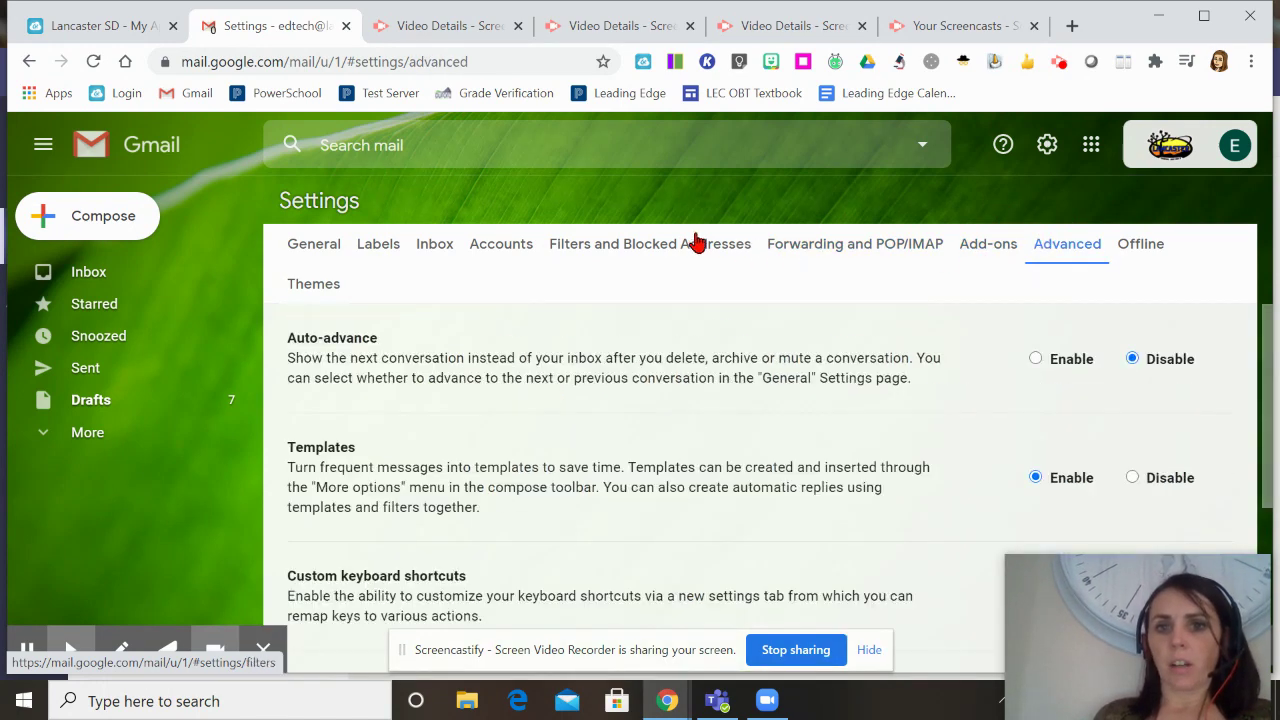
left_click(1133, 242)
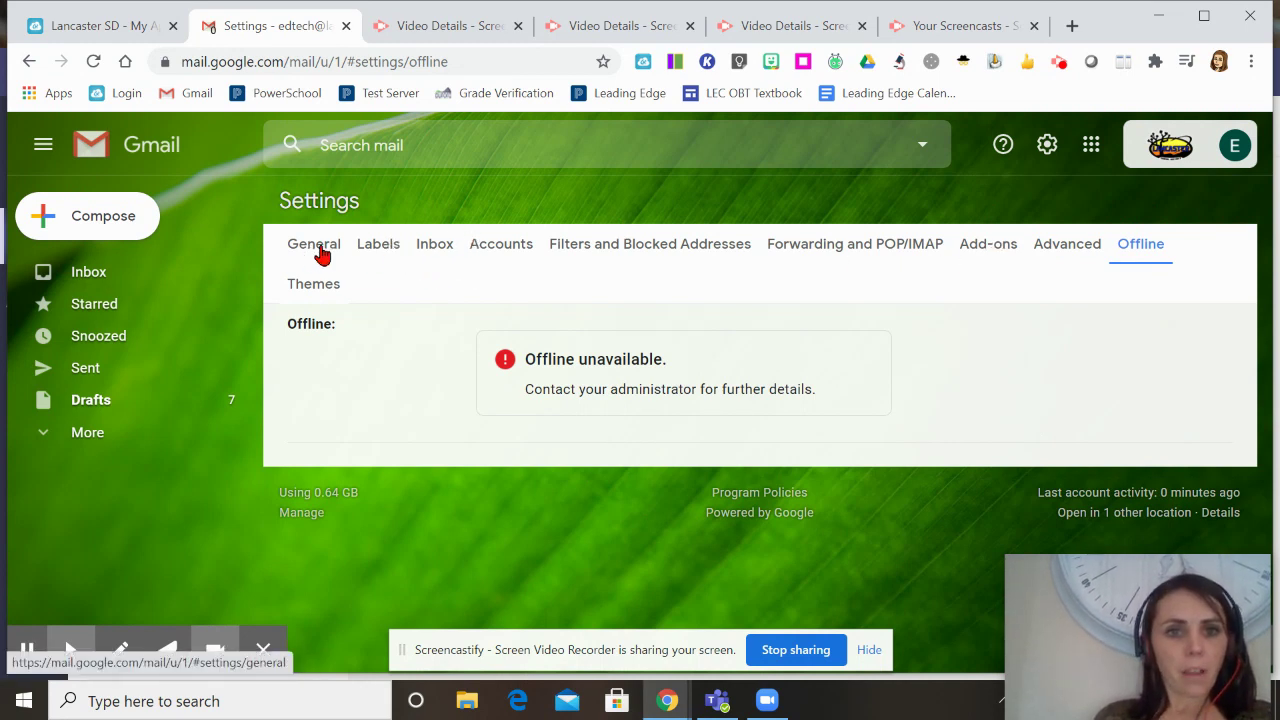
Step: Examine the Labels settings, covering the show and hide options for system labels, categories and custom labels
left_click(378, 252)
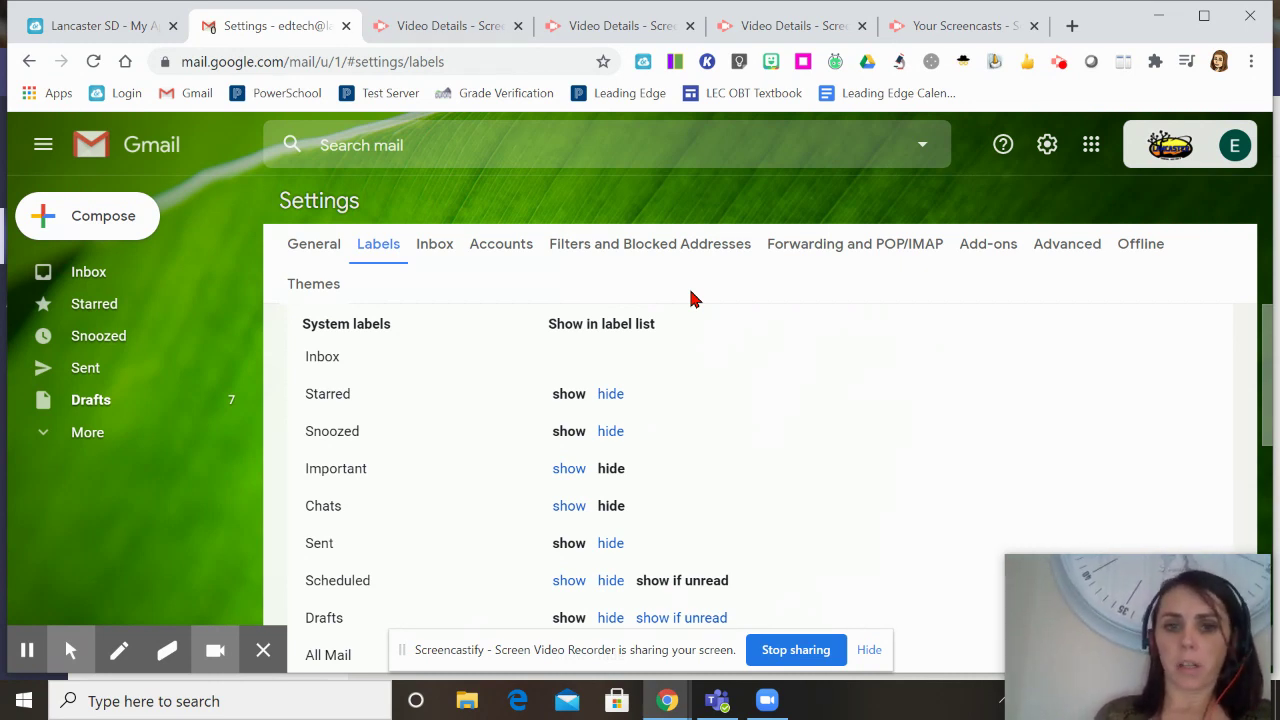
scroll(743, 363, "down", 1)
scroll(743, 363, "up", 1)
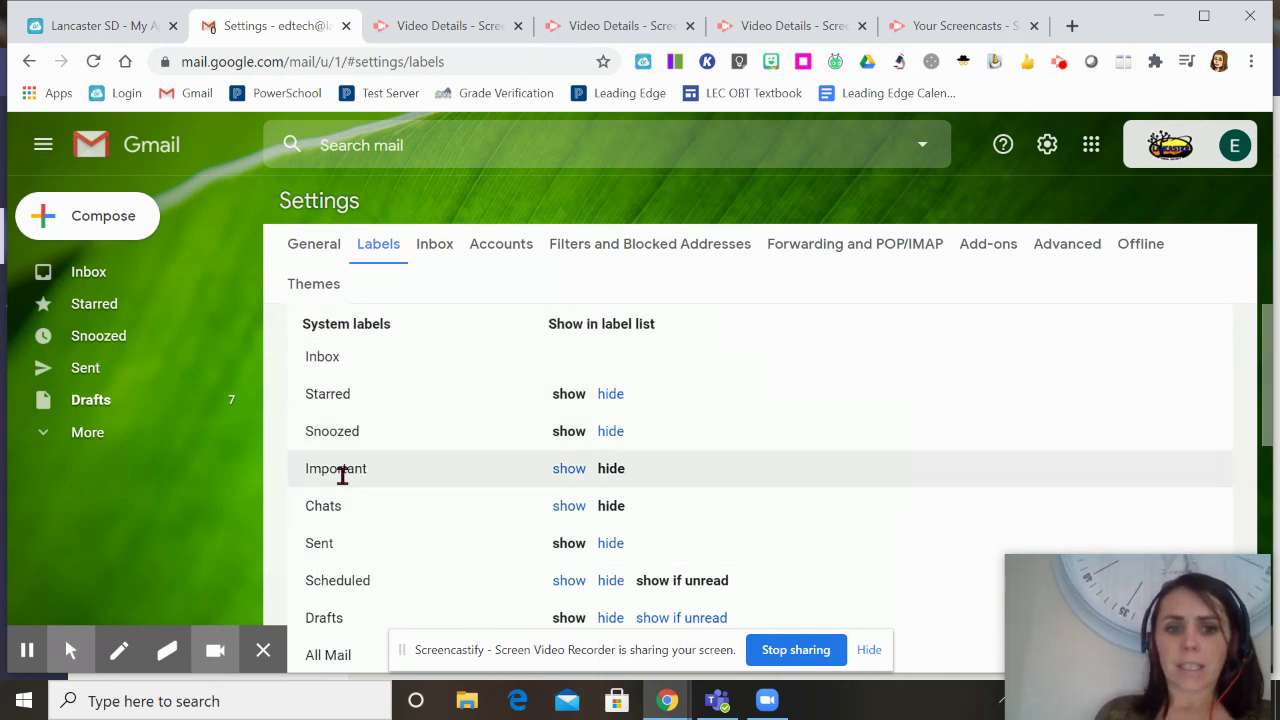
scroll(356, 524, "down", 1)
scroll(330, 516, "up", 1)
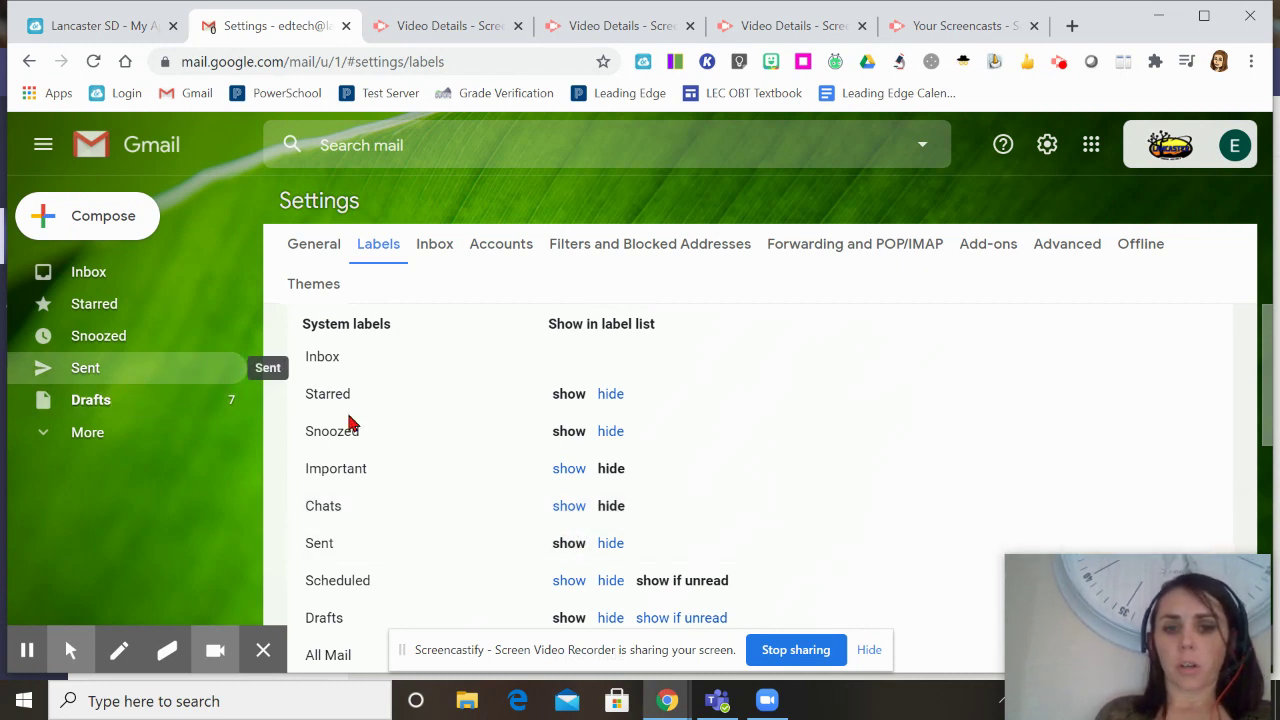
scroll(485, 492, "down", 1)
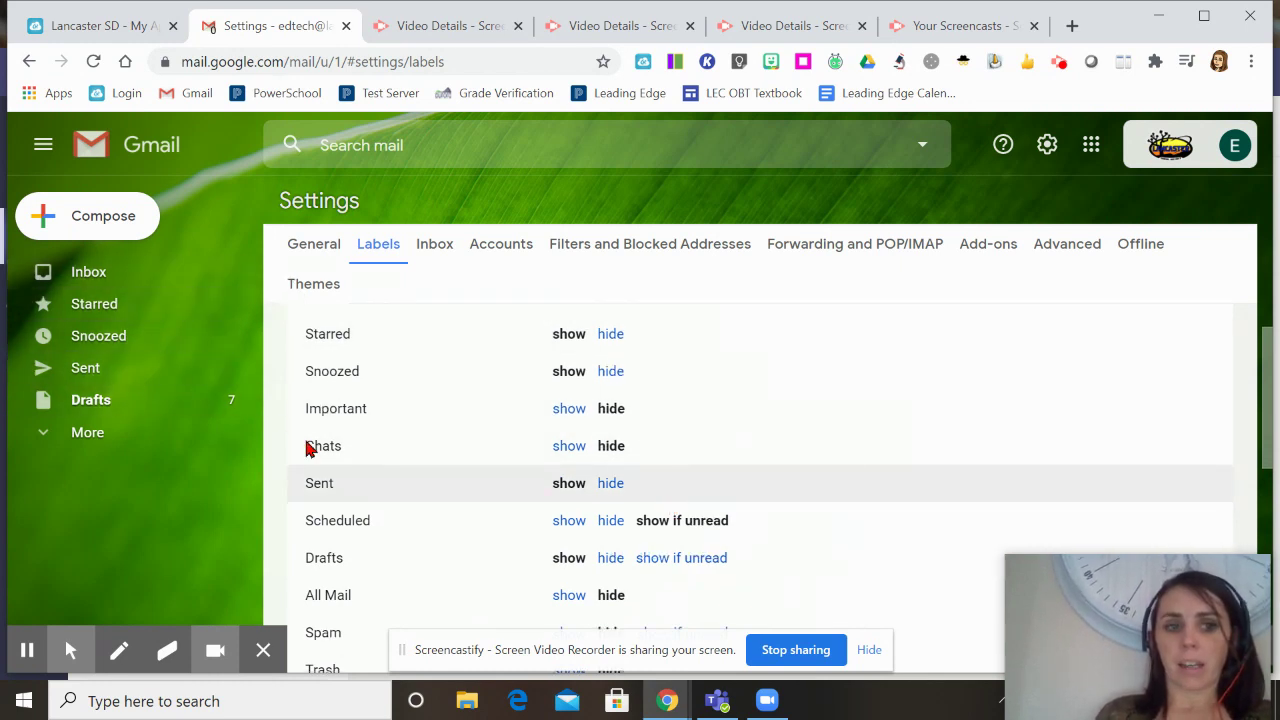
scroll(536, 422, "down", 3)
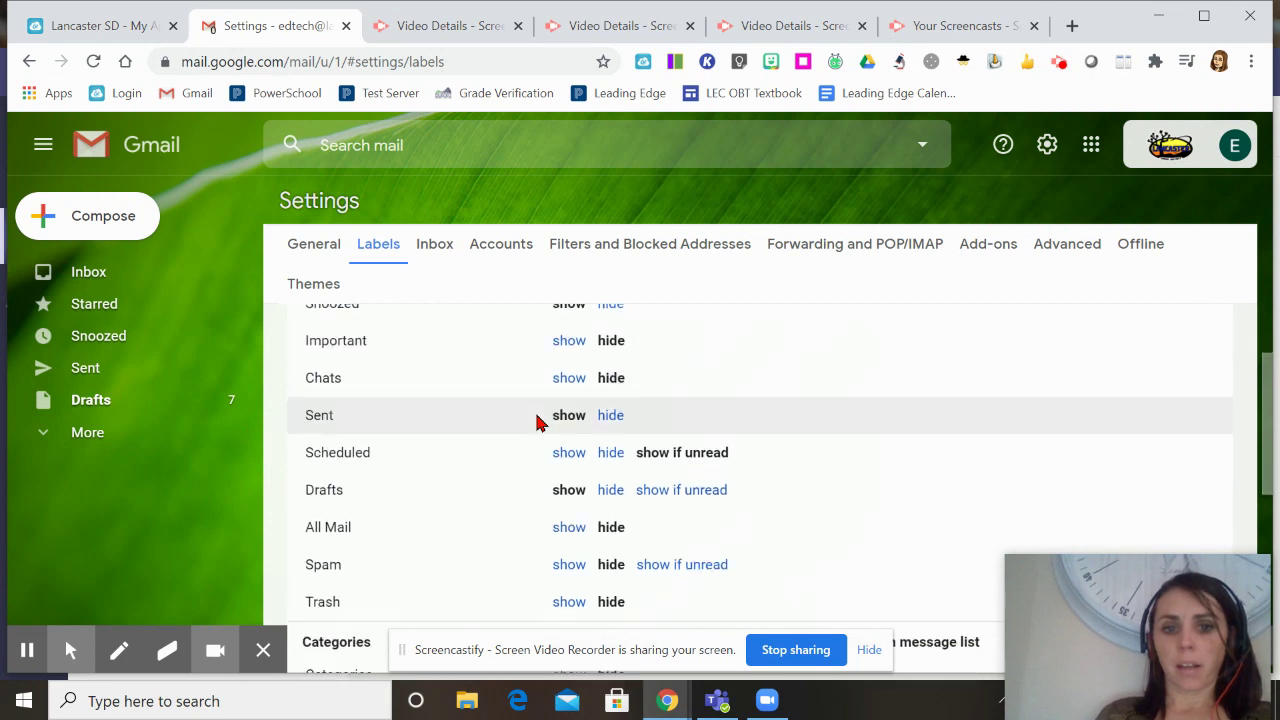
scroll(540, 420, "down", 2)
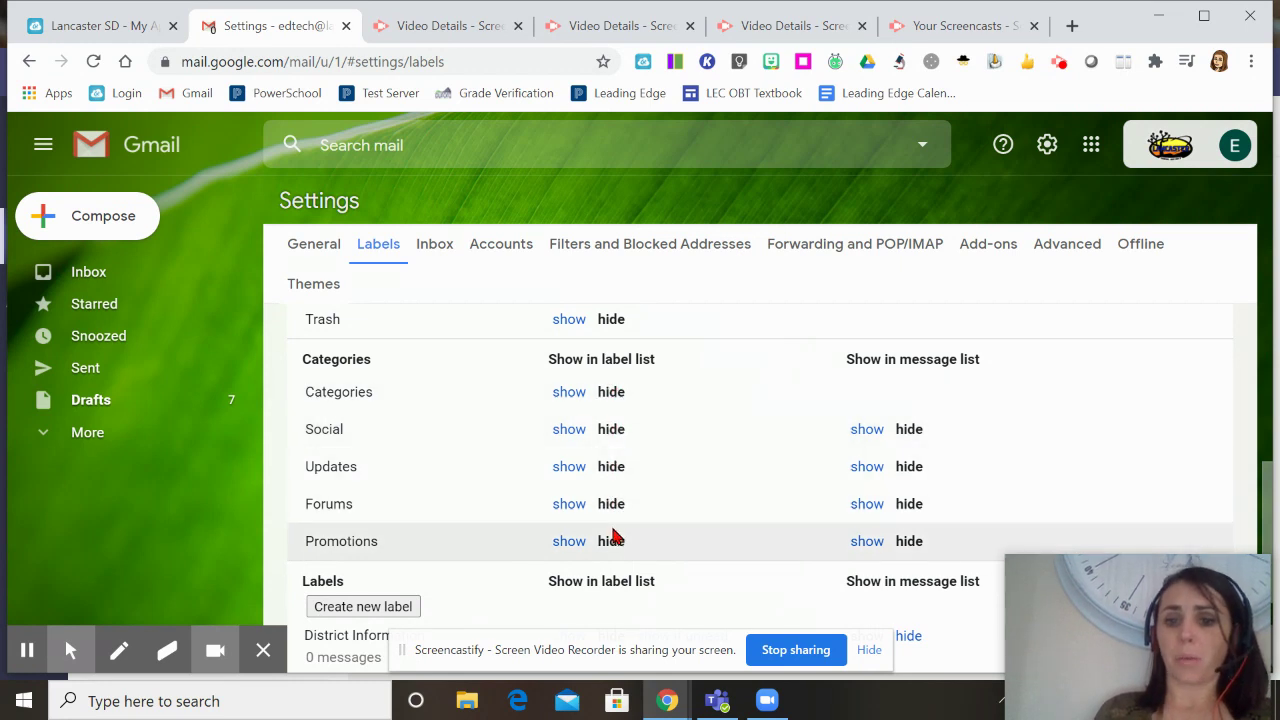
scroll(615, 538, "down", 1)
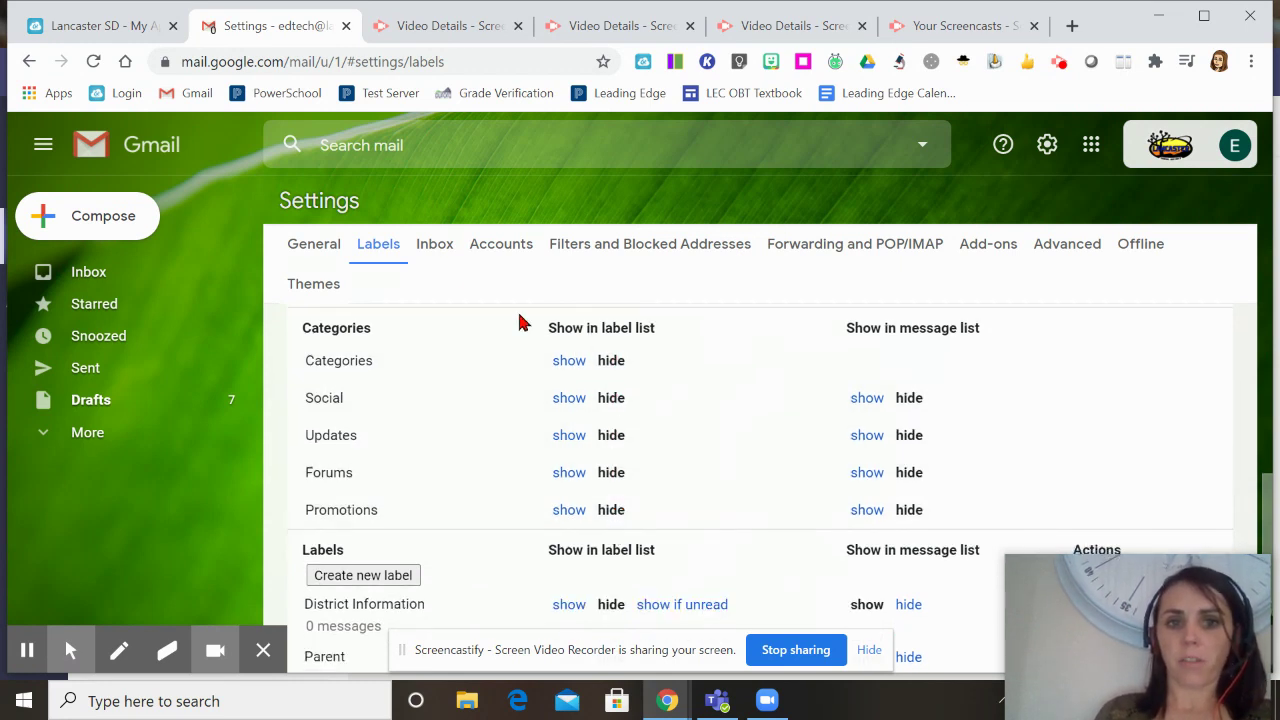
scroll(686, 371, "down", 3)
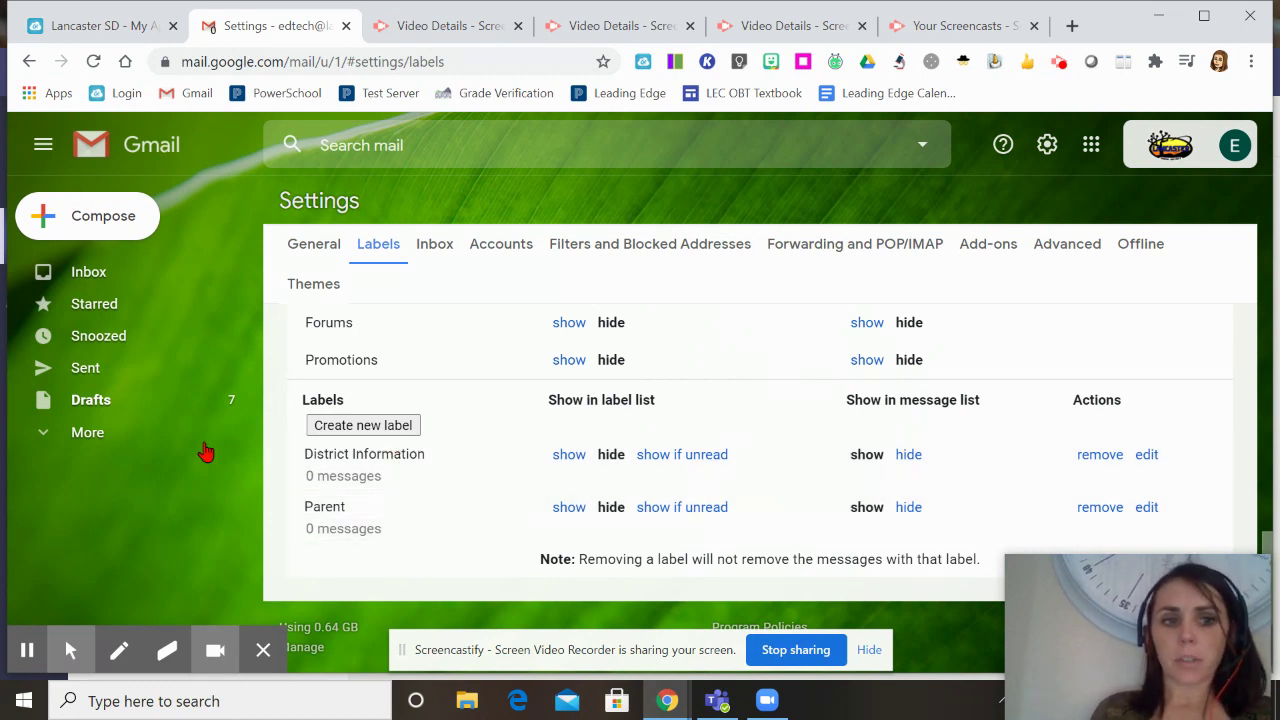
Step: Expand the mailbox's full label list to view the hidden District Information and Parent labels, and collapse it again
left_click(100, 433)
scroll(107, 441, "down", 5)
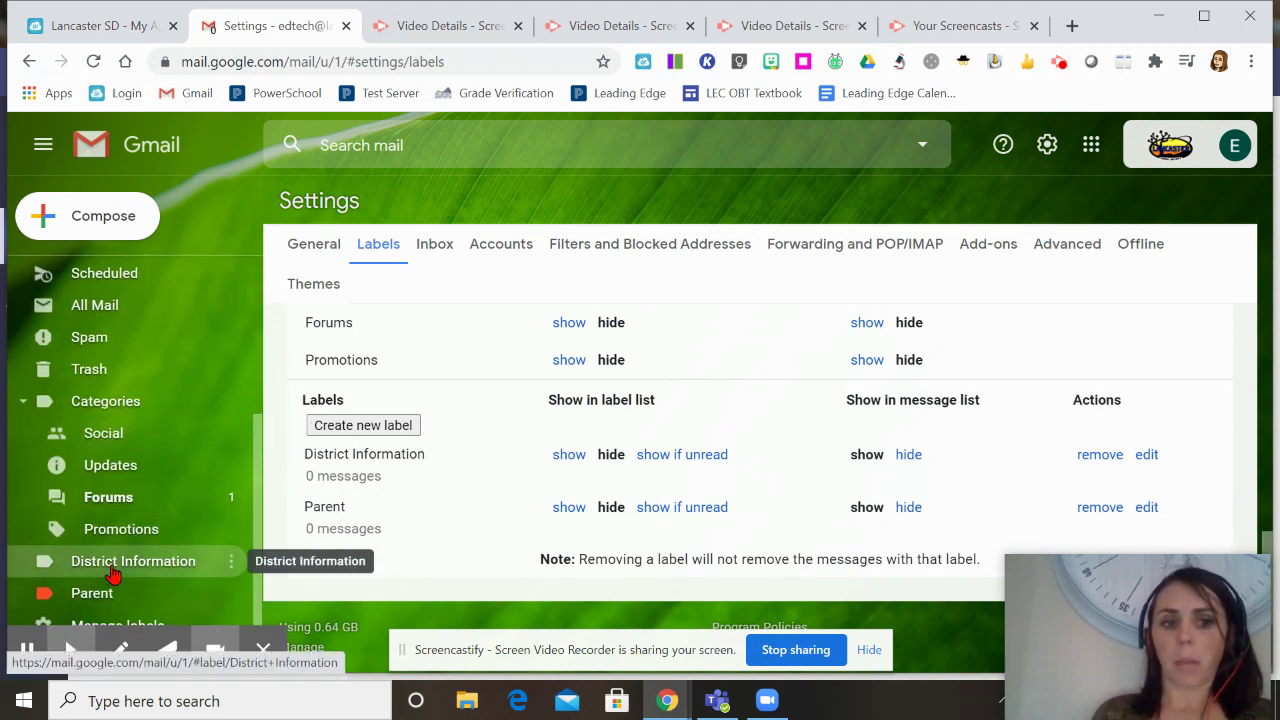
scroll(117, 578, "up", 5)
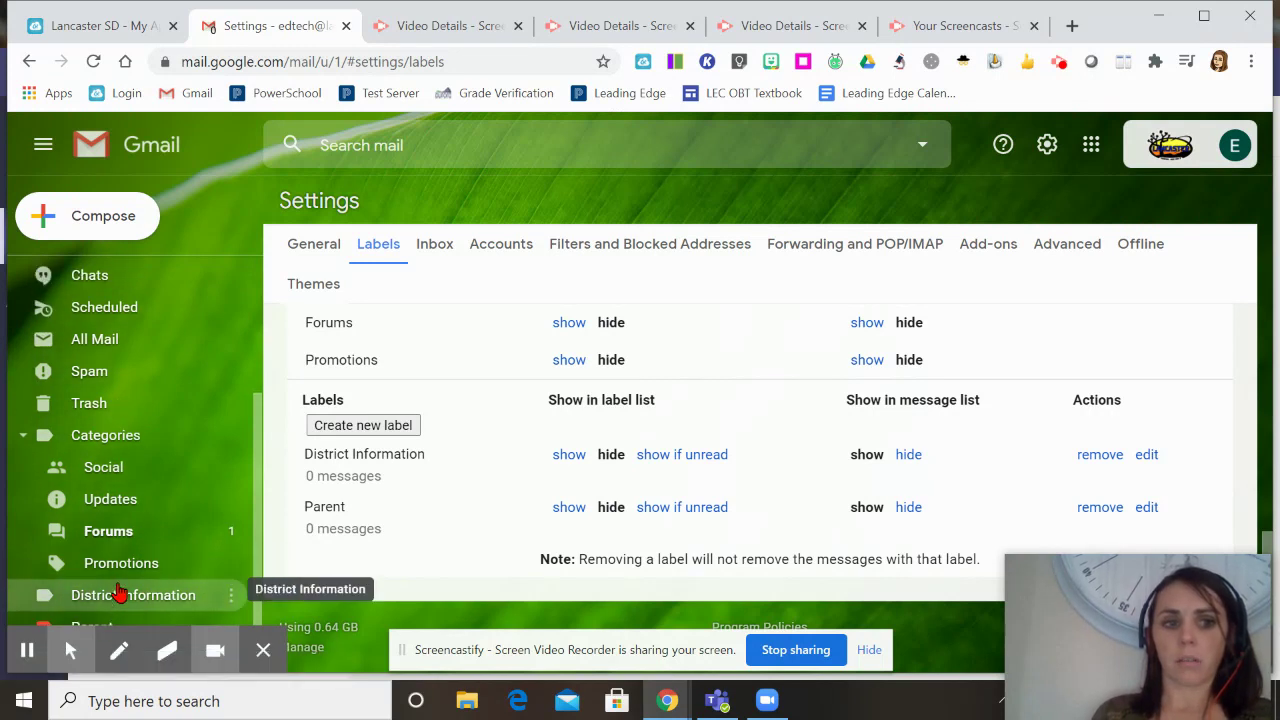
left_click(104, 433)
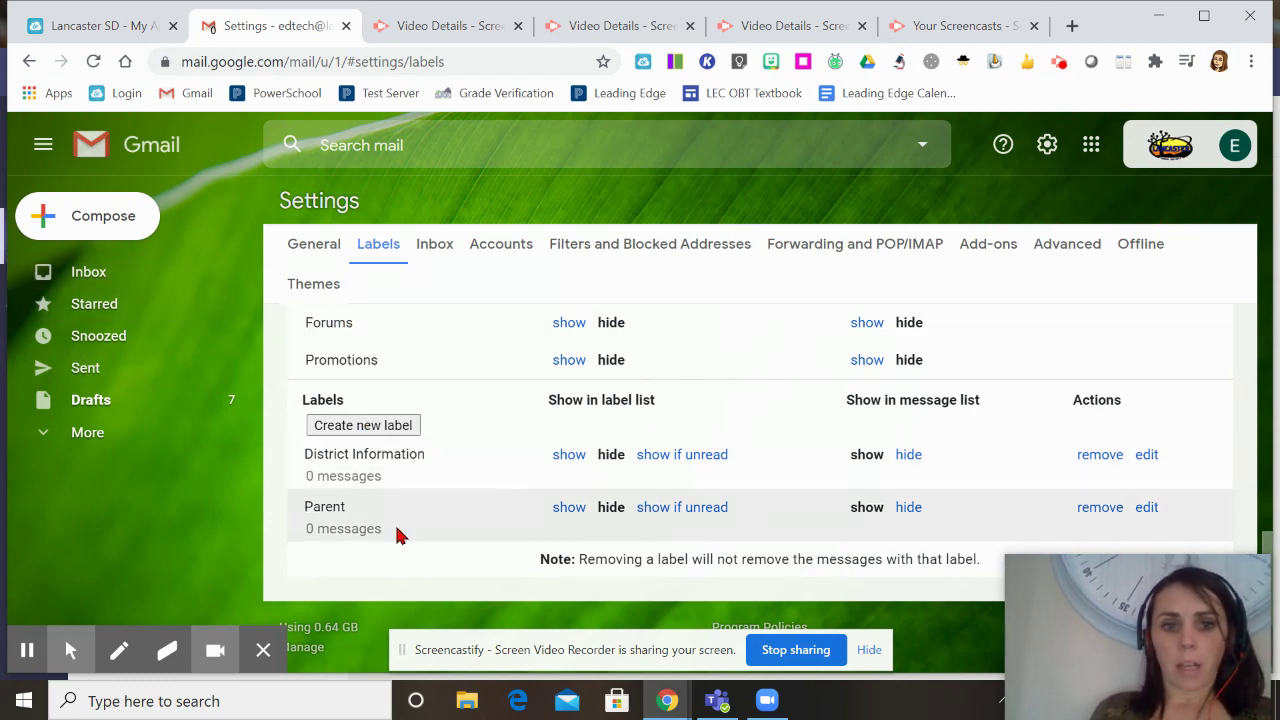
Step: Create a new, un-nested label named Admin Information
left_click(366, 427)
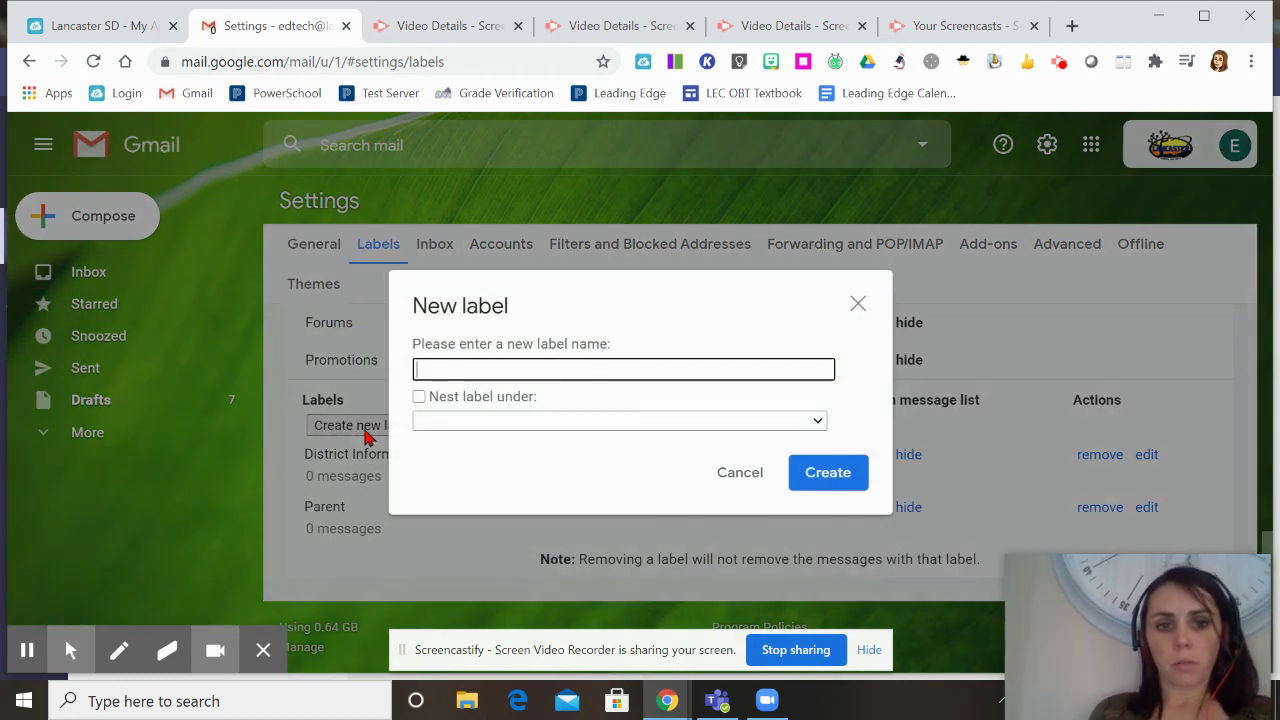
left_click(452, 374)
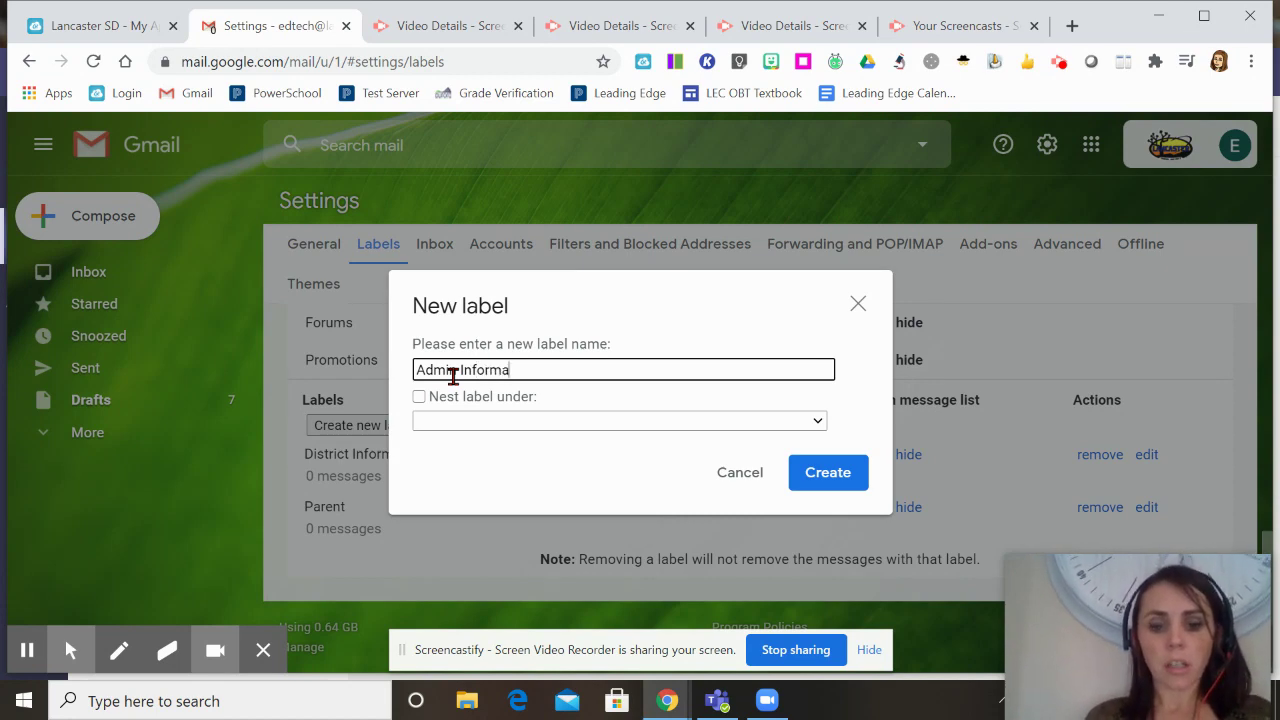
left_click(824, 480)
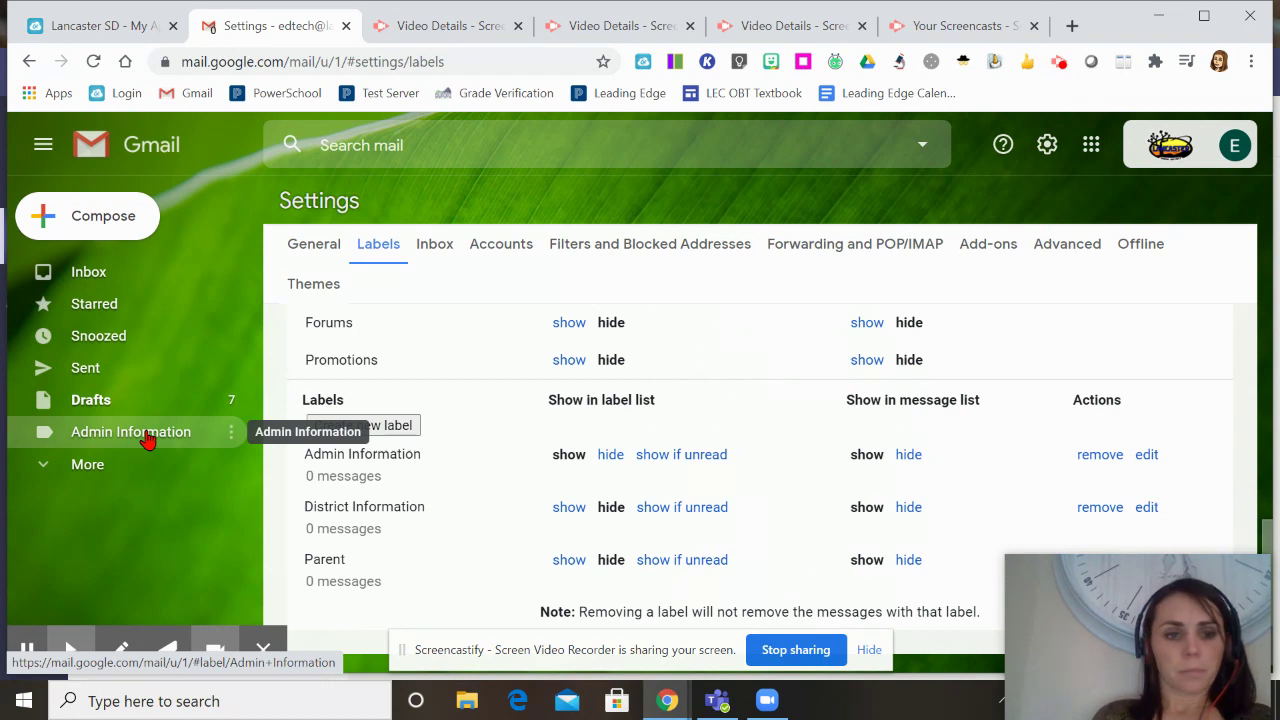
Step: Set the Admin Information label's color to bright red and review its remaining label options
left_click(231, 436)
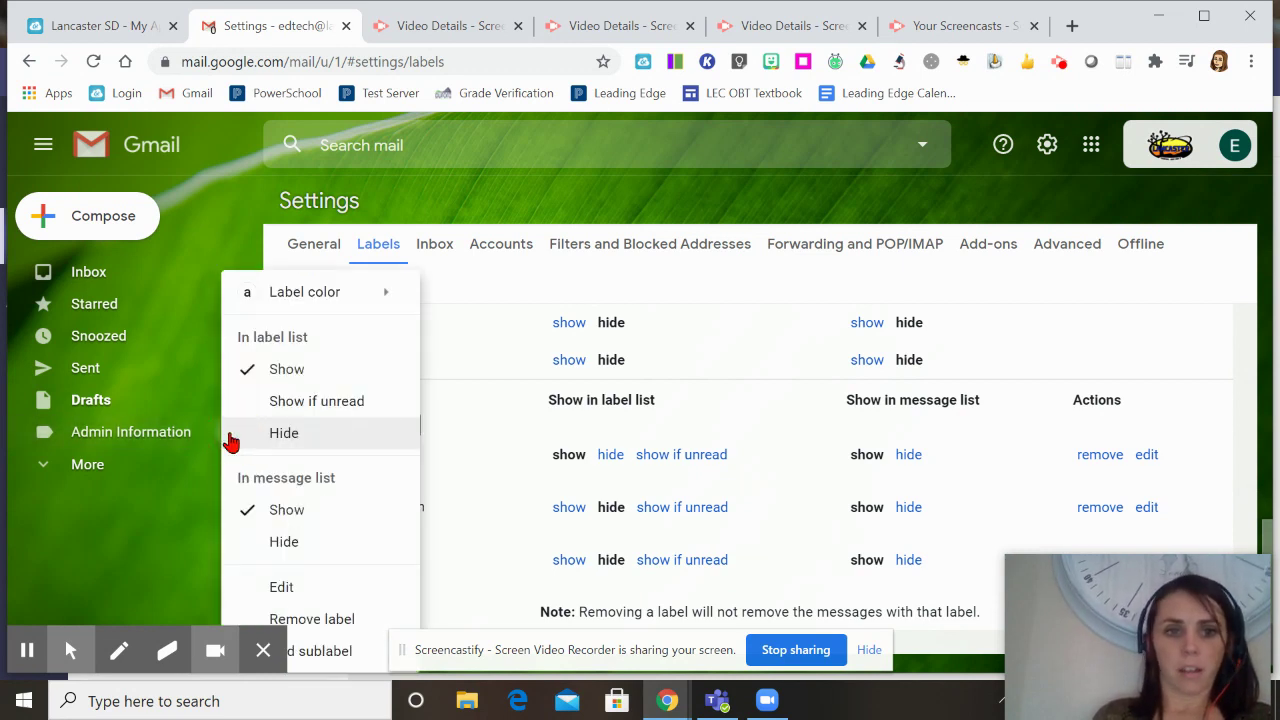
mouse_move(307, 304)
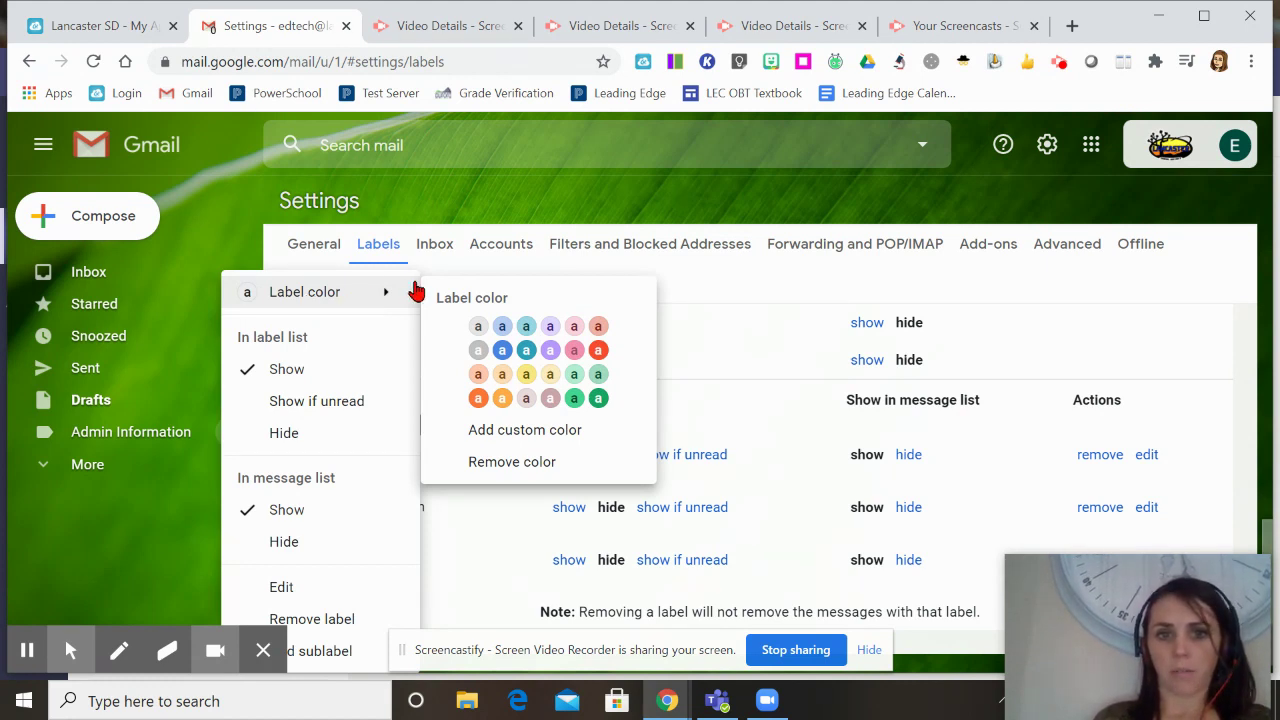
left_click(598, 350)
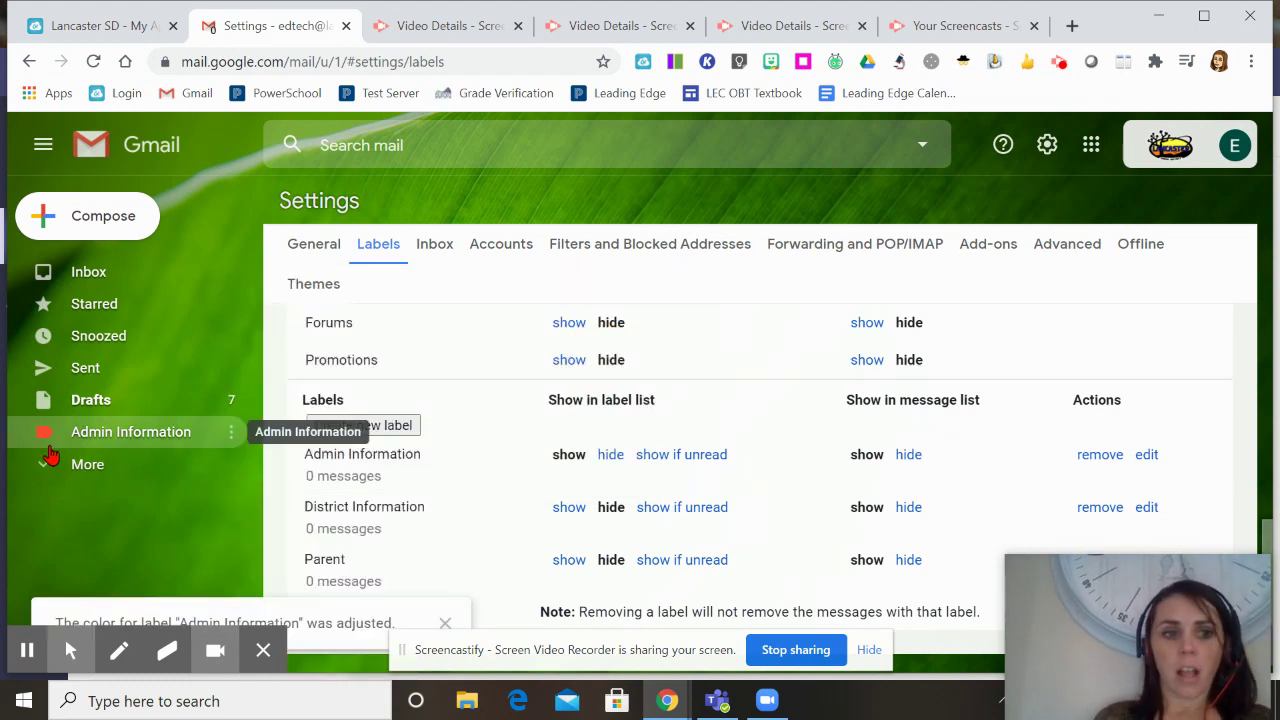
left_click(231, 432)
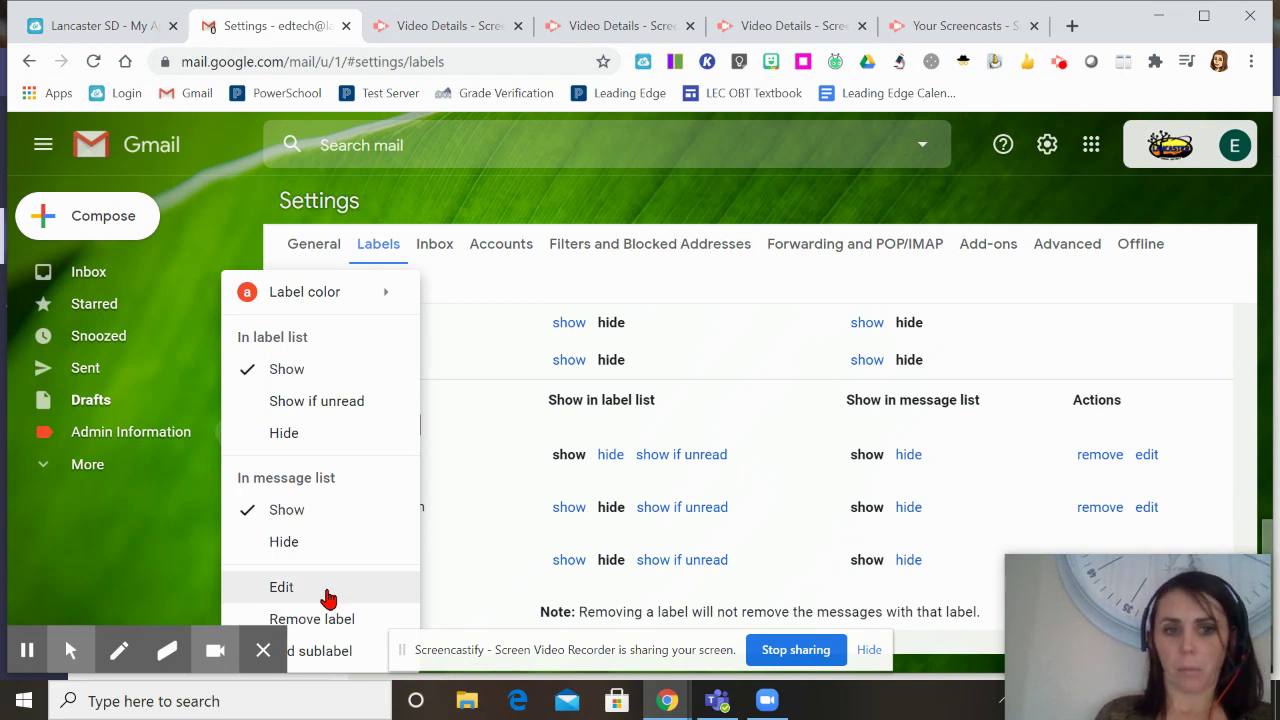
left_click(200, 534)
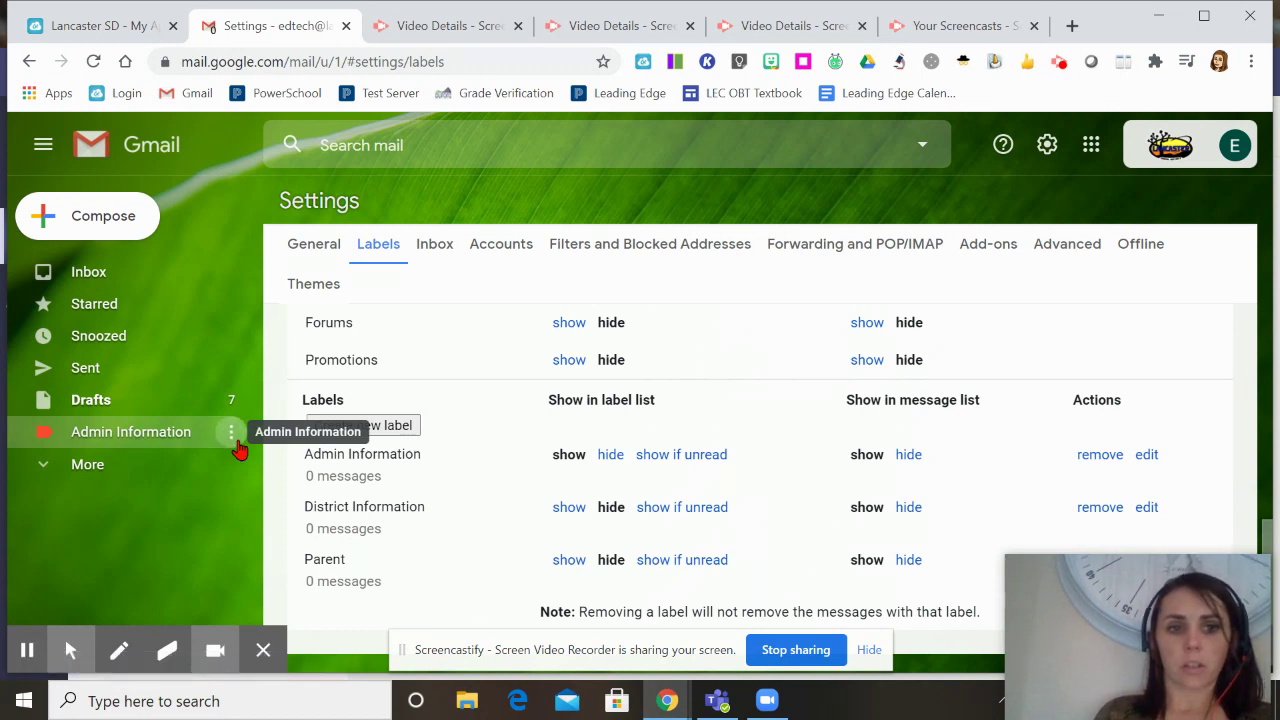
Step: Open the inbox email "Optional Self-Paced PD for Classified Staff" and move it to the Admin Information label
left_click(105, 279)
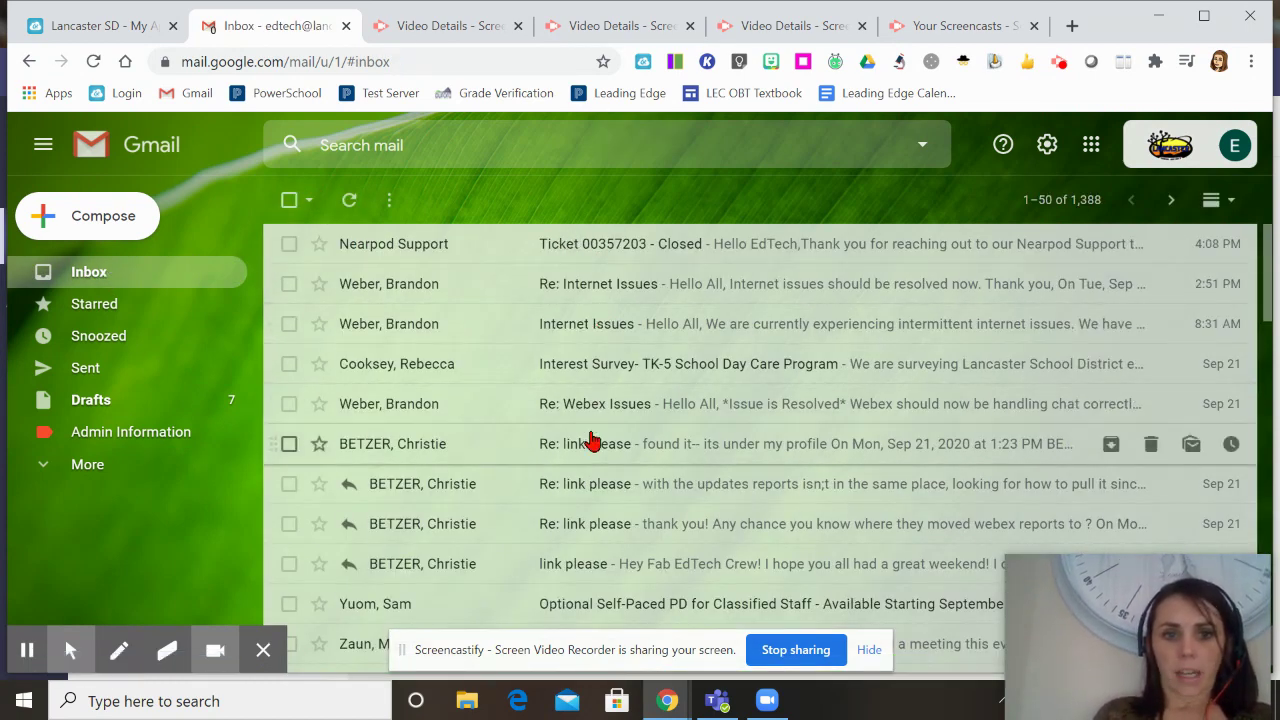
scroll(608, 508, "down", 1)
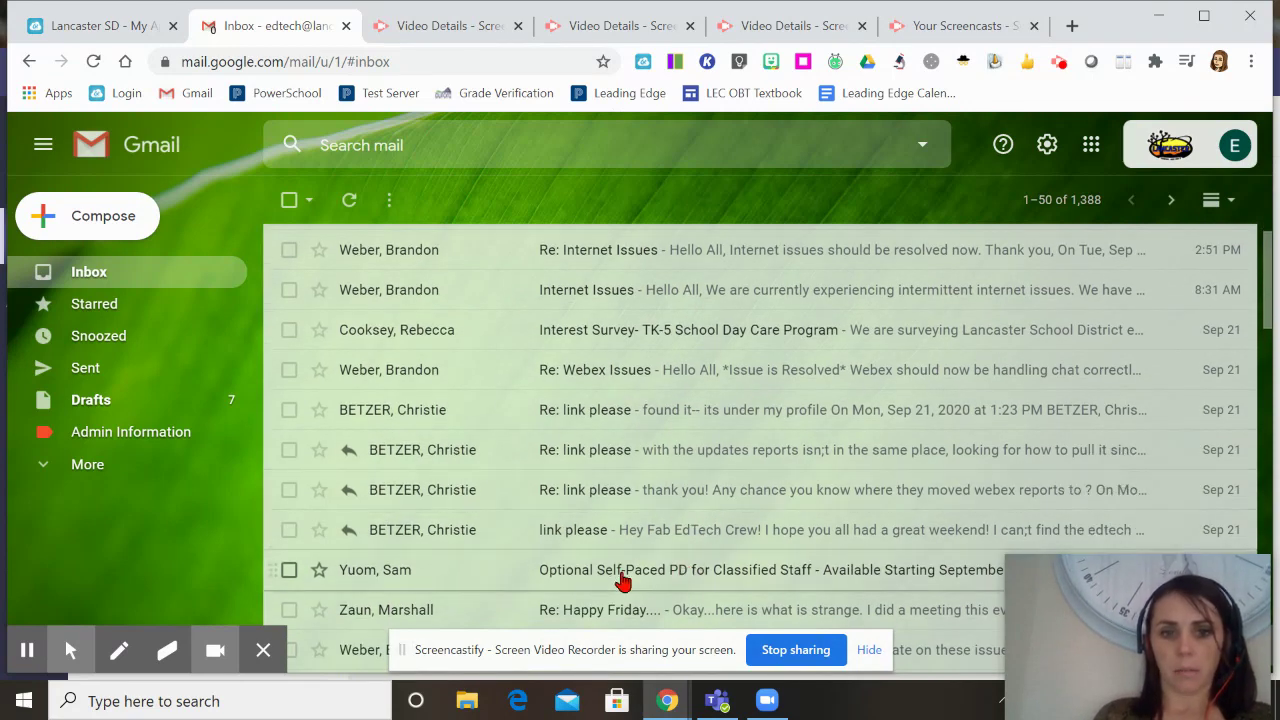
scroll(558, 573, "down", 1)
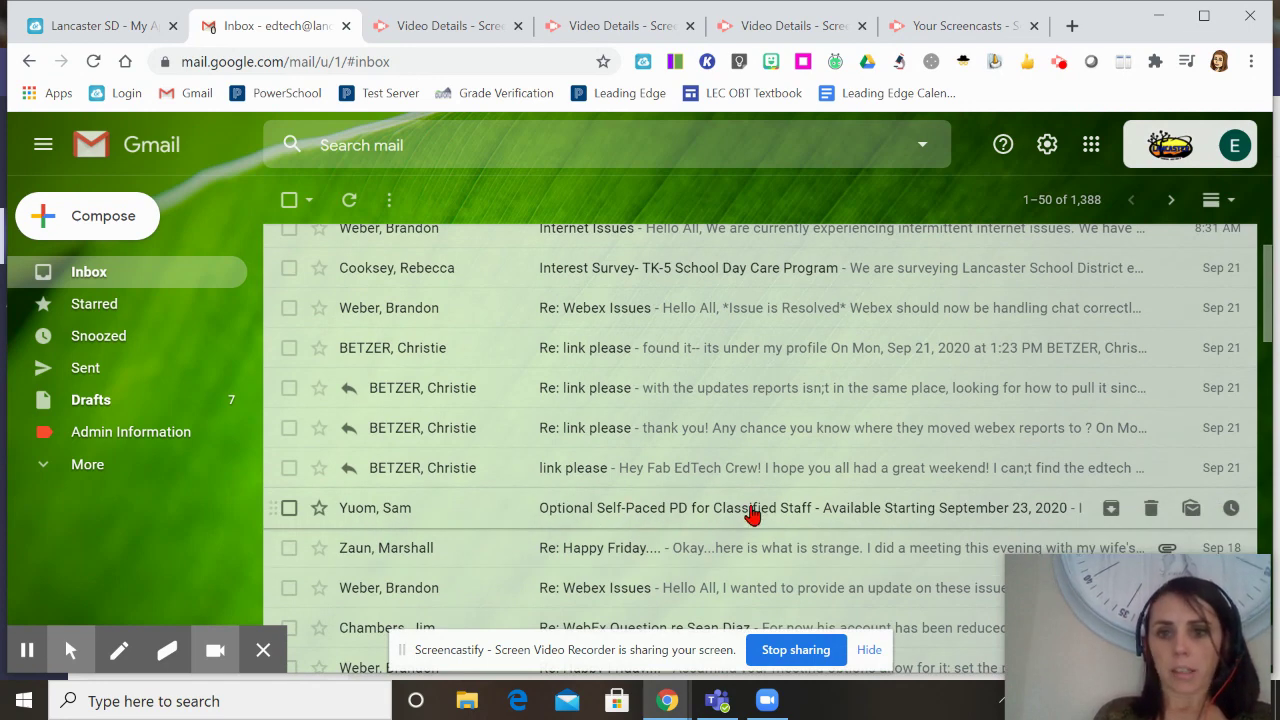
left_click(637, 522)
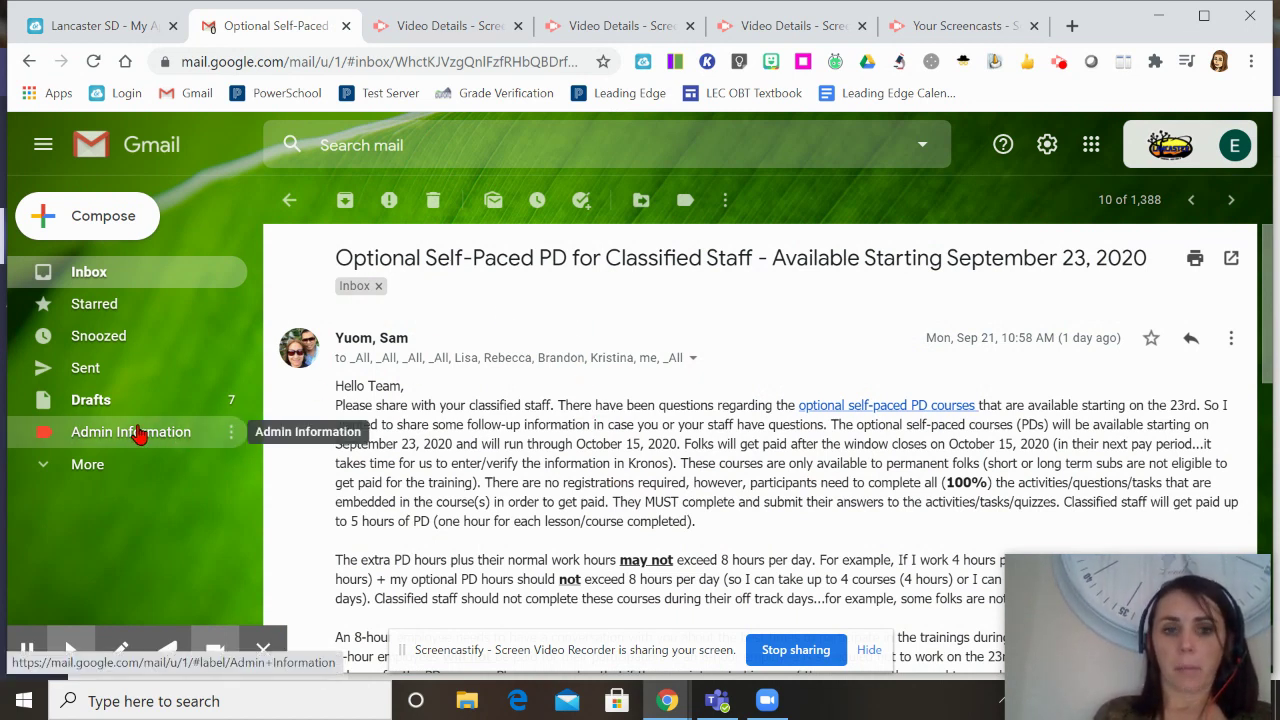
left_click(641, 205)
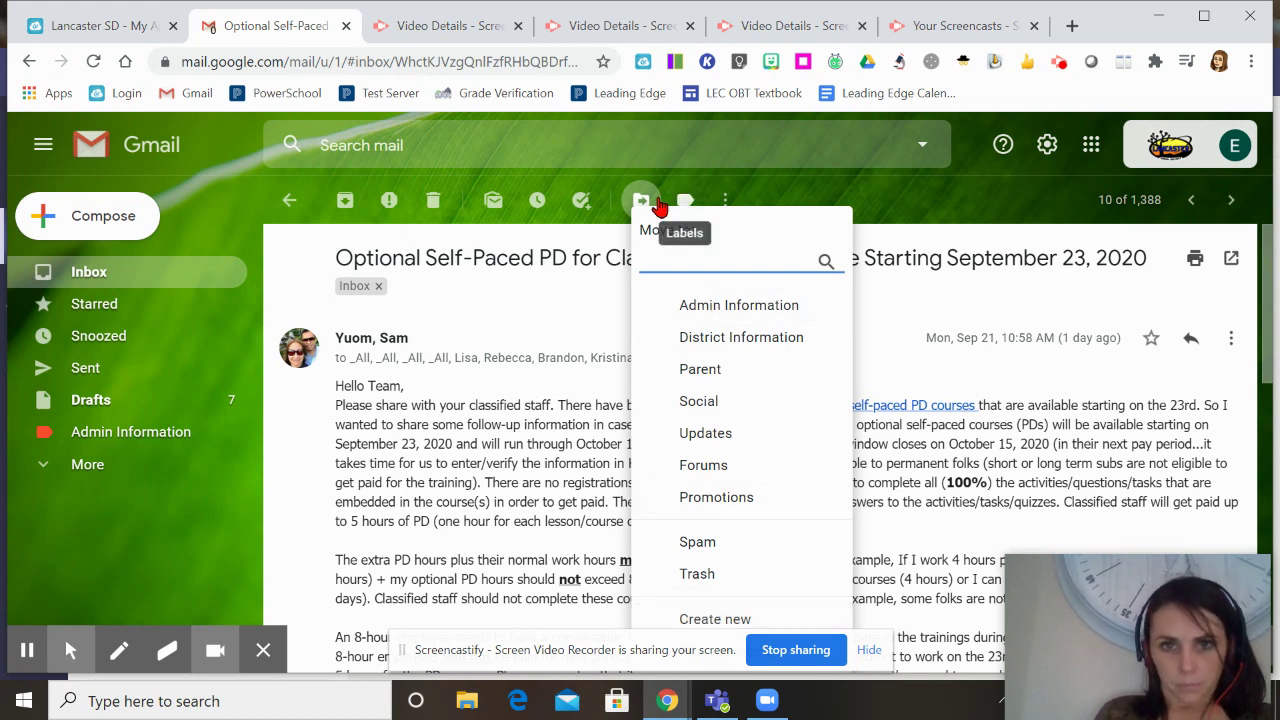
left_click(690, 303)
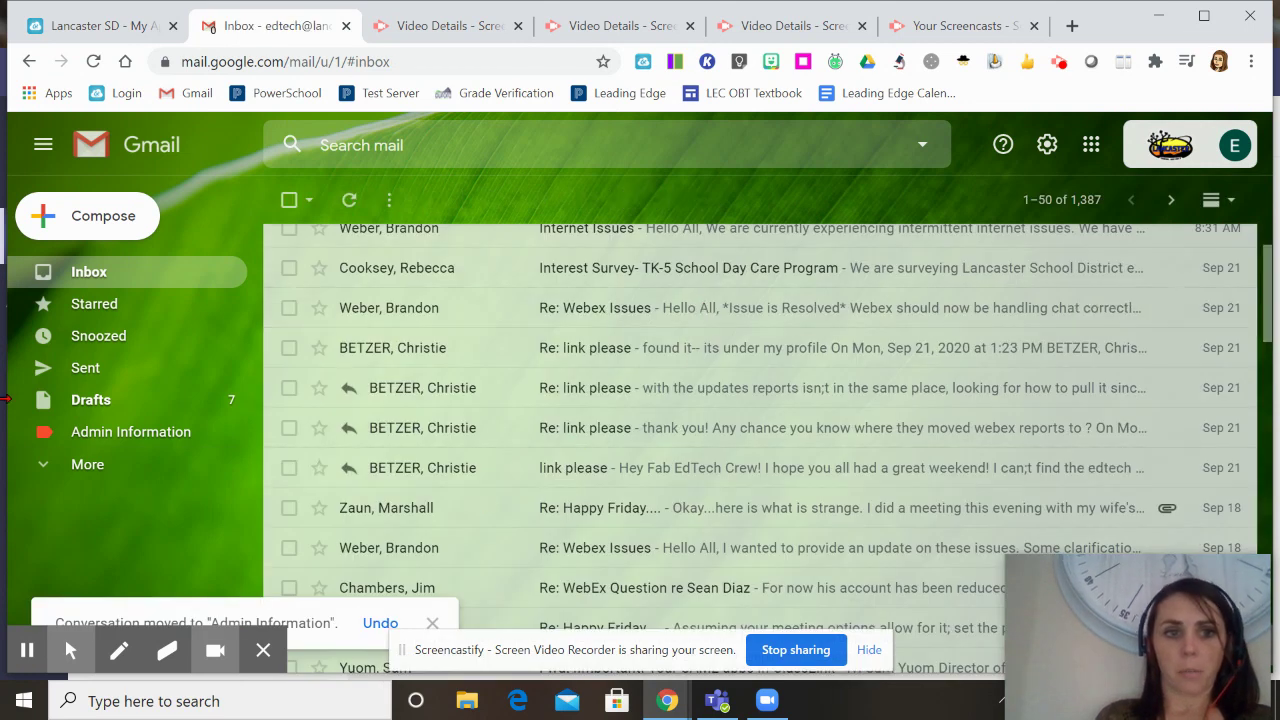
Step: Look over the inbox list and display the messages filed under the Admin Information label
scroll(605, 420, "up", 1)
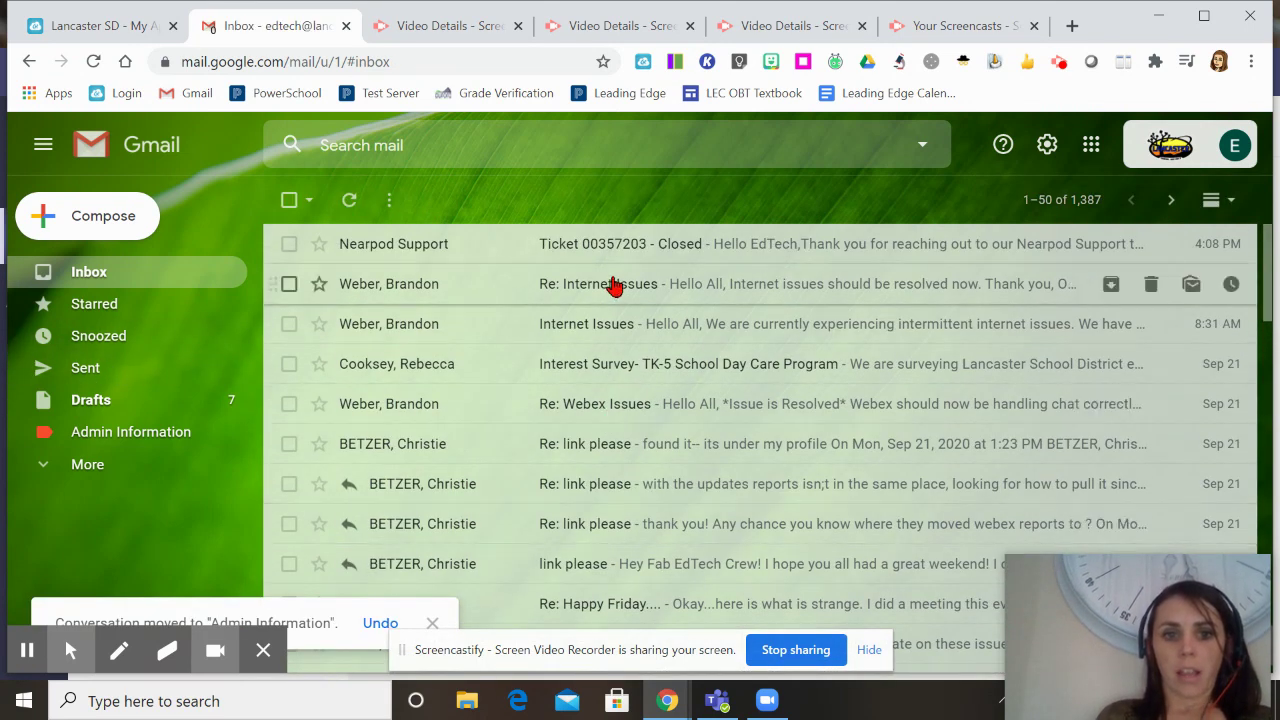
scroll(606, 286, "down", 2)
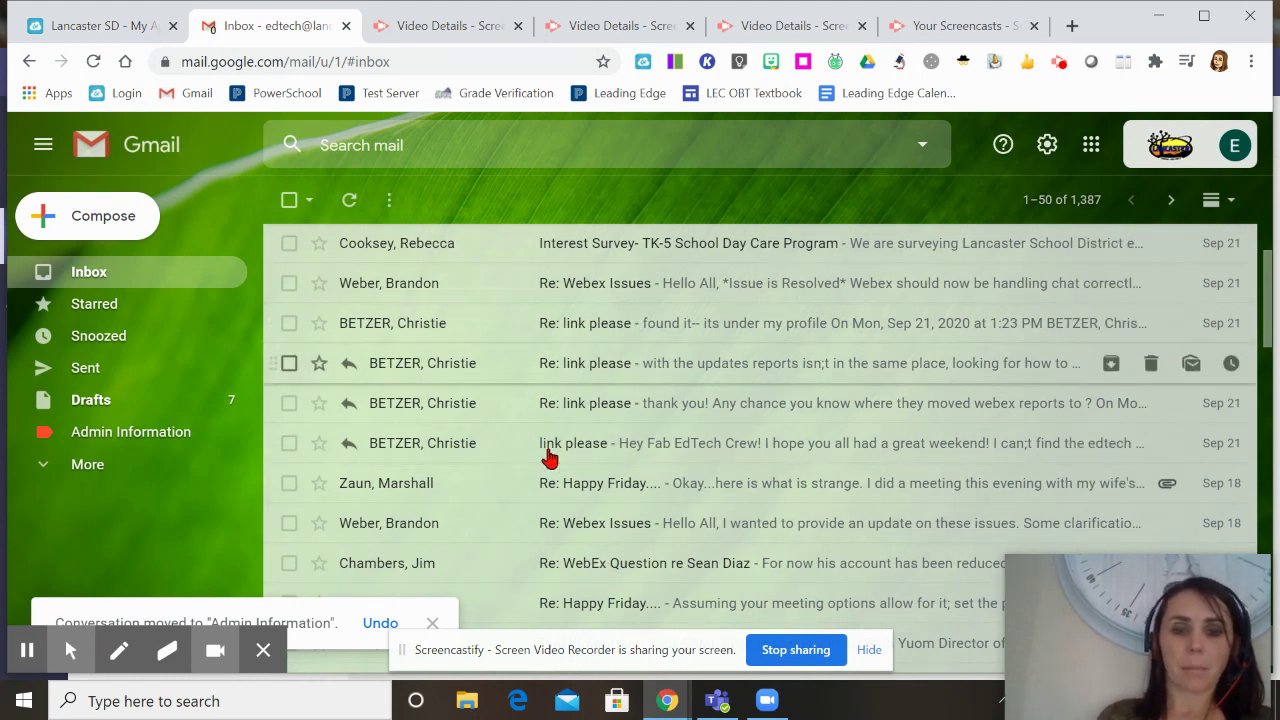
left_click(150, 434)
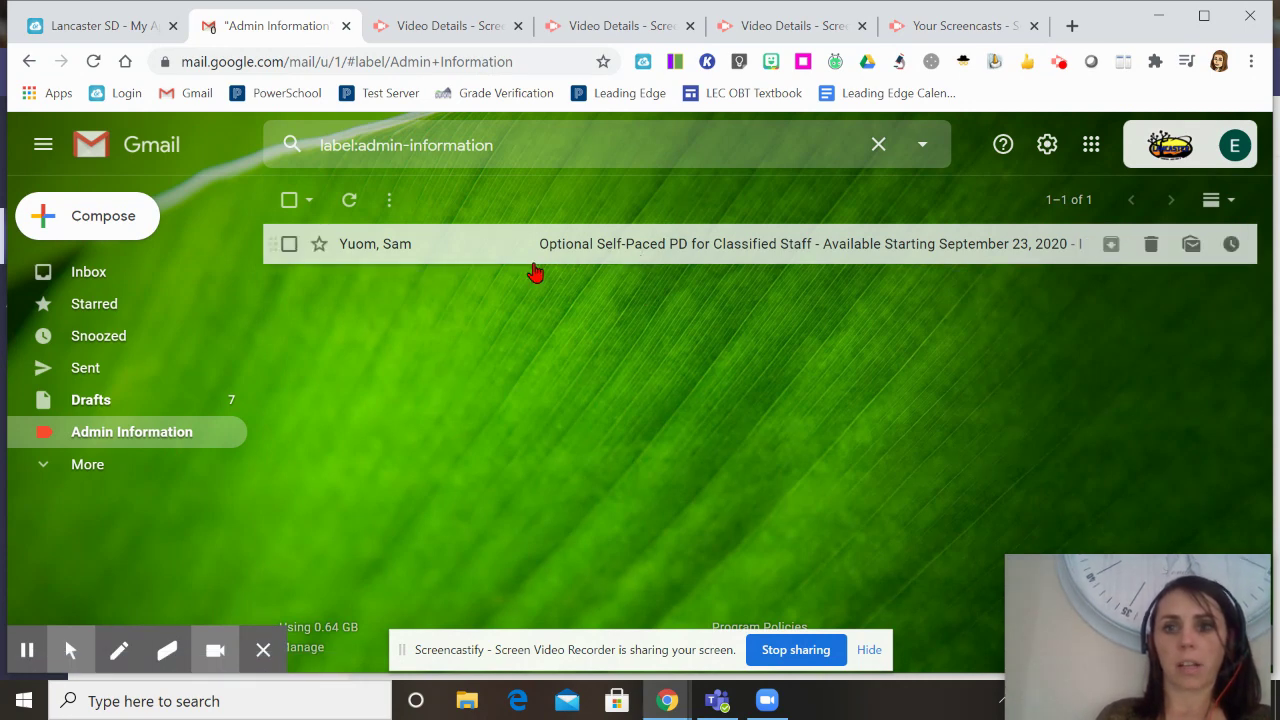
Step: Open the "Optional Self-Paced PD for Classified Staff" email from the Admin Information label and move it back to the Inbox
left_click(630, 252)
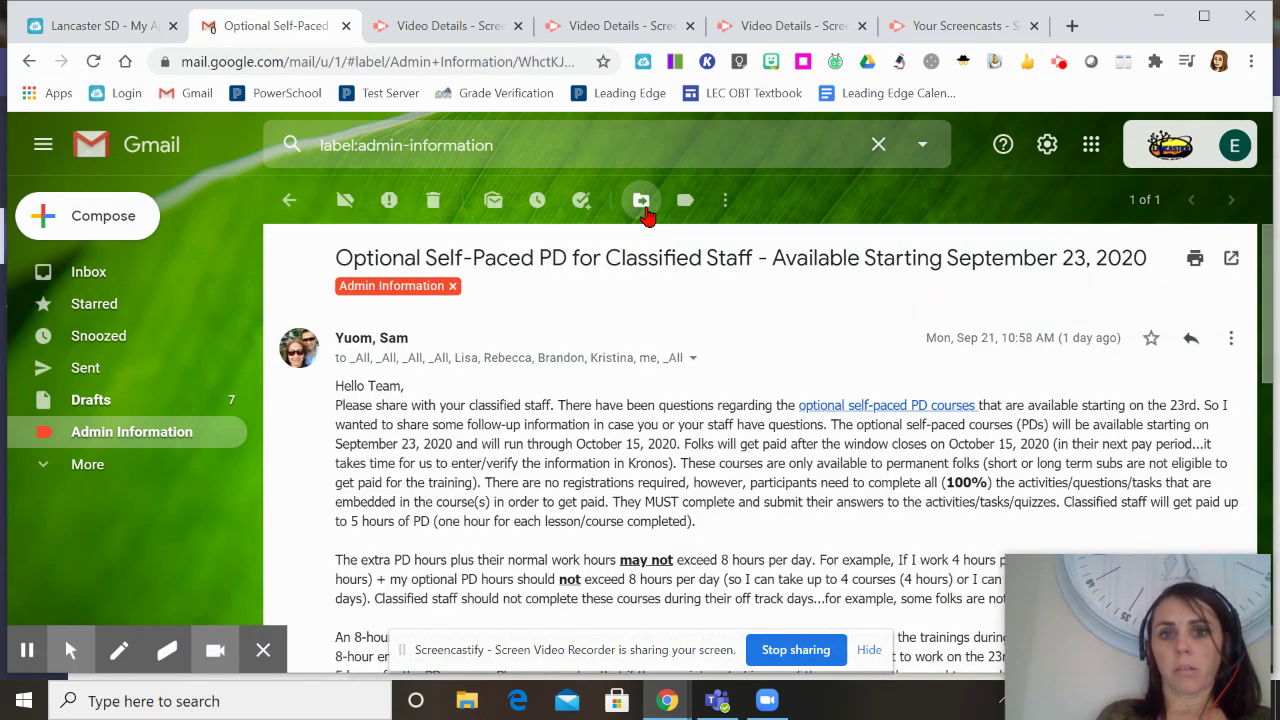
left_click(641, 200)
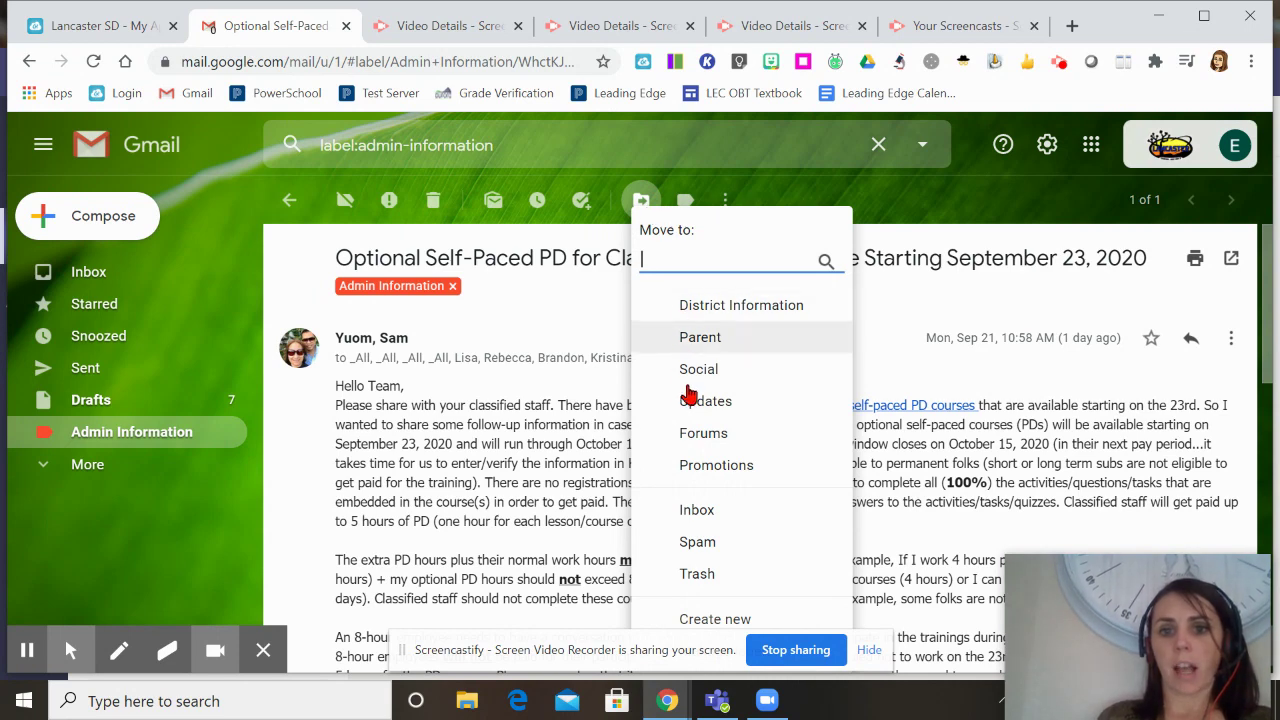
left_click(694, 509)
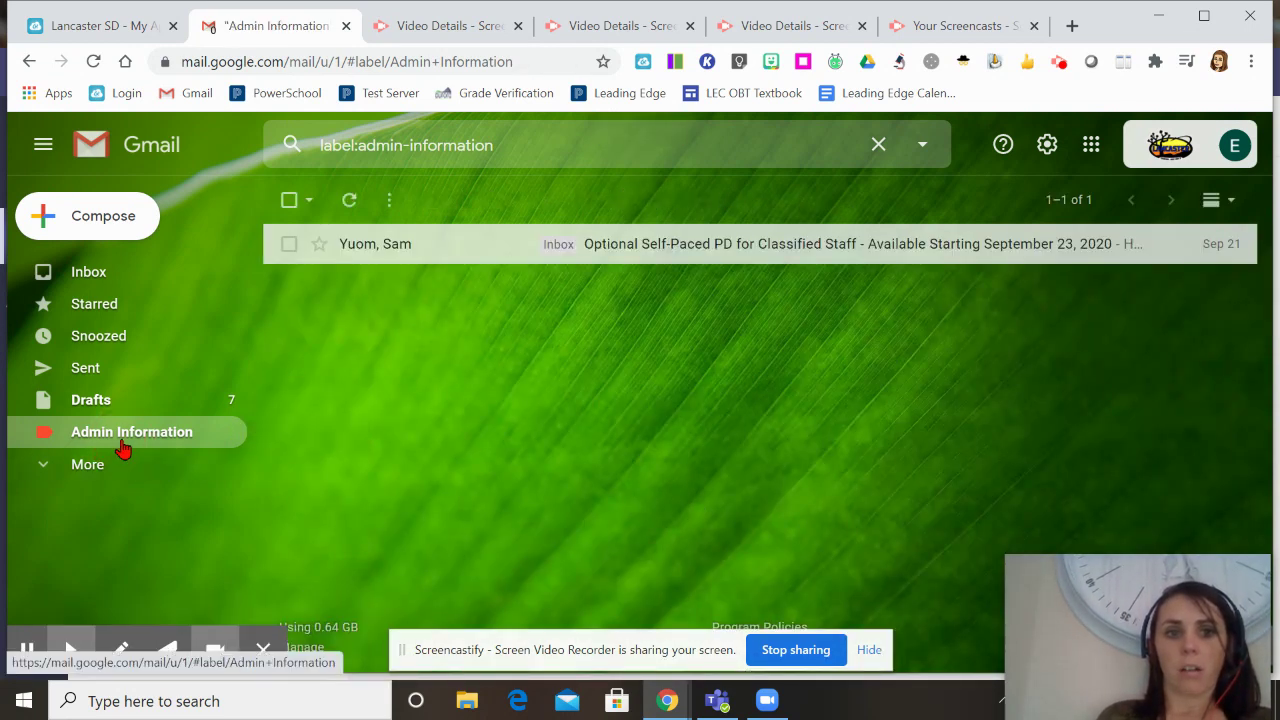
Step: Apply the Admin Information label to the inbox email "Fwd: [Important] Your SAML apps in ClassLink" and return to the inbox list
left_click(116, 274)
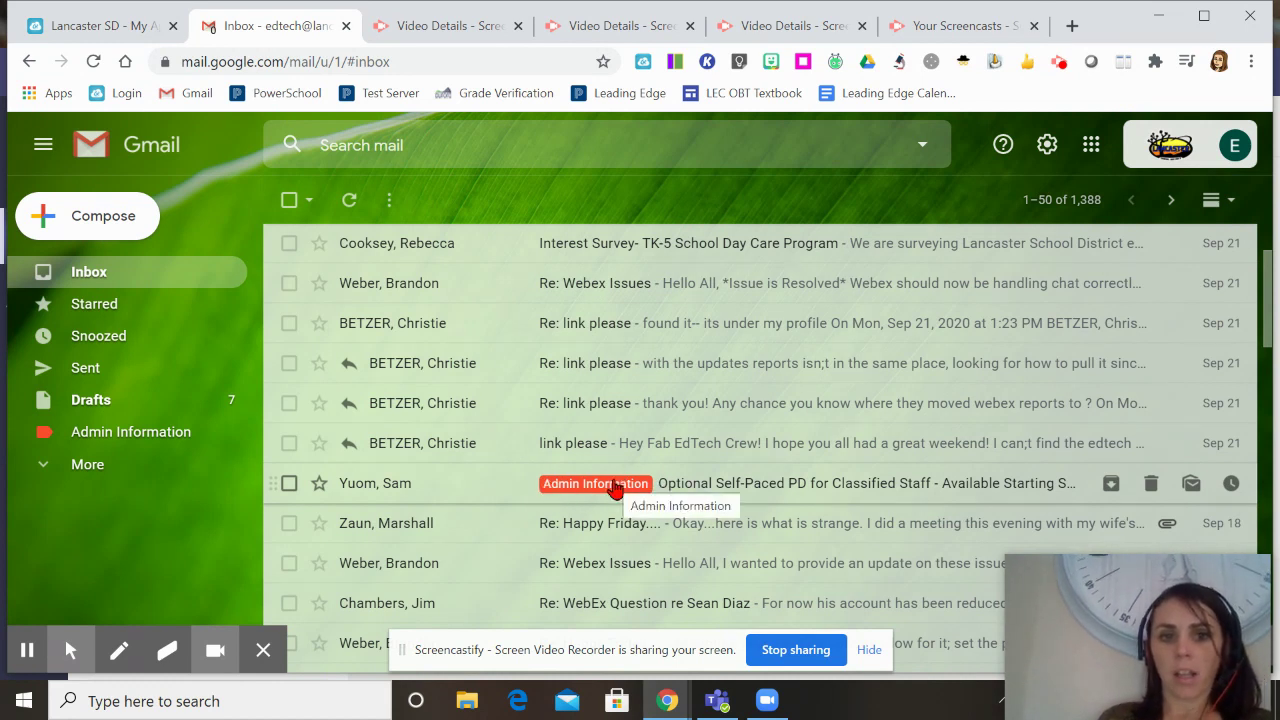
scroll(615, 487, "down", 2)
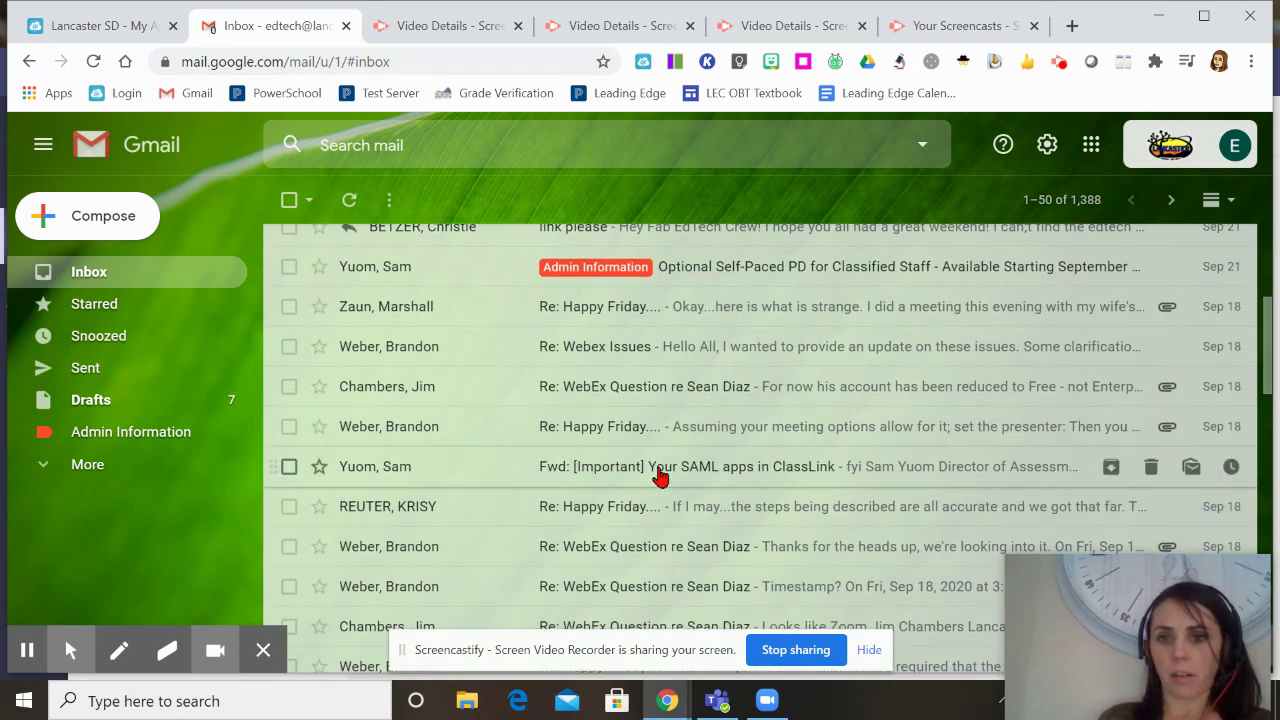
left_click(659, 476)
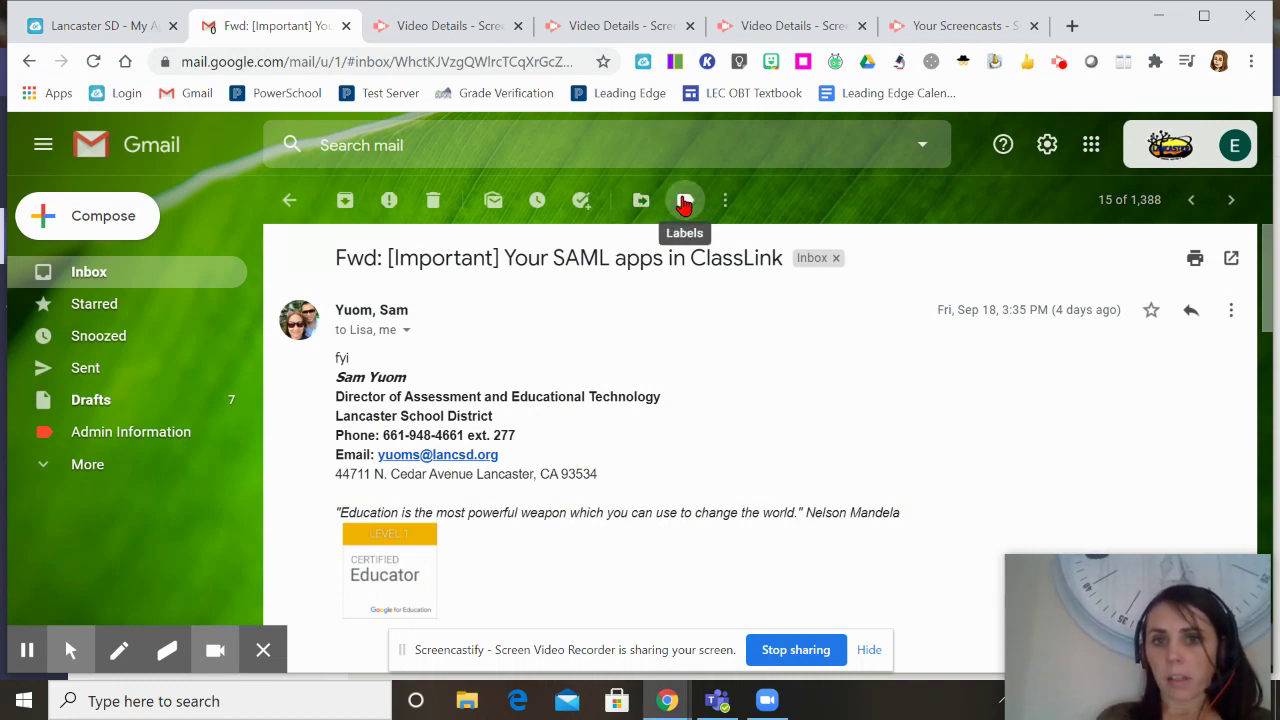
left_click(684, 202)
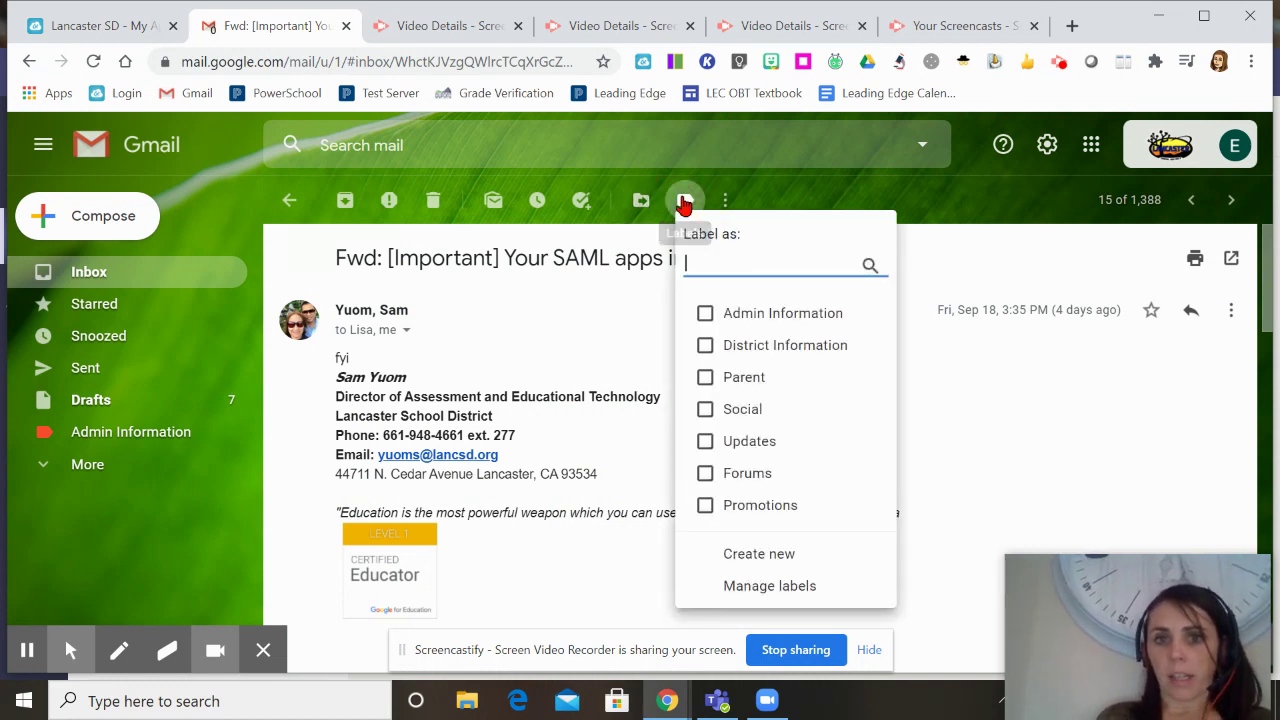
left_click(705, 318)
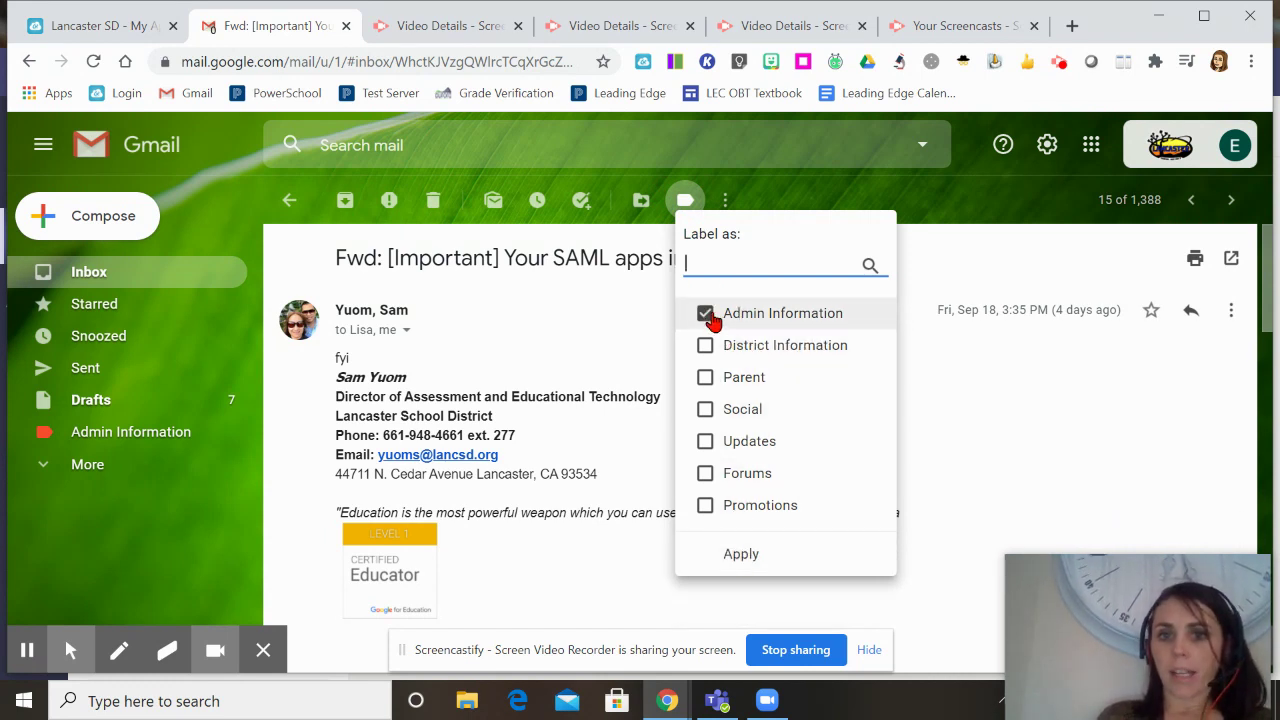
left_click(740, 555)
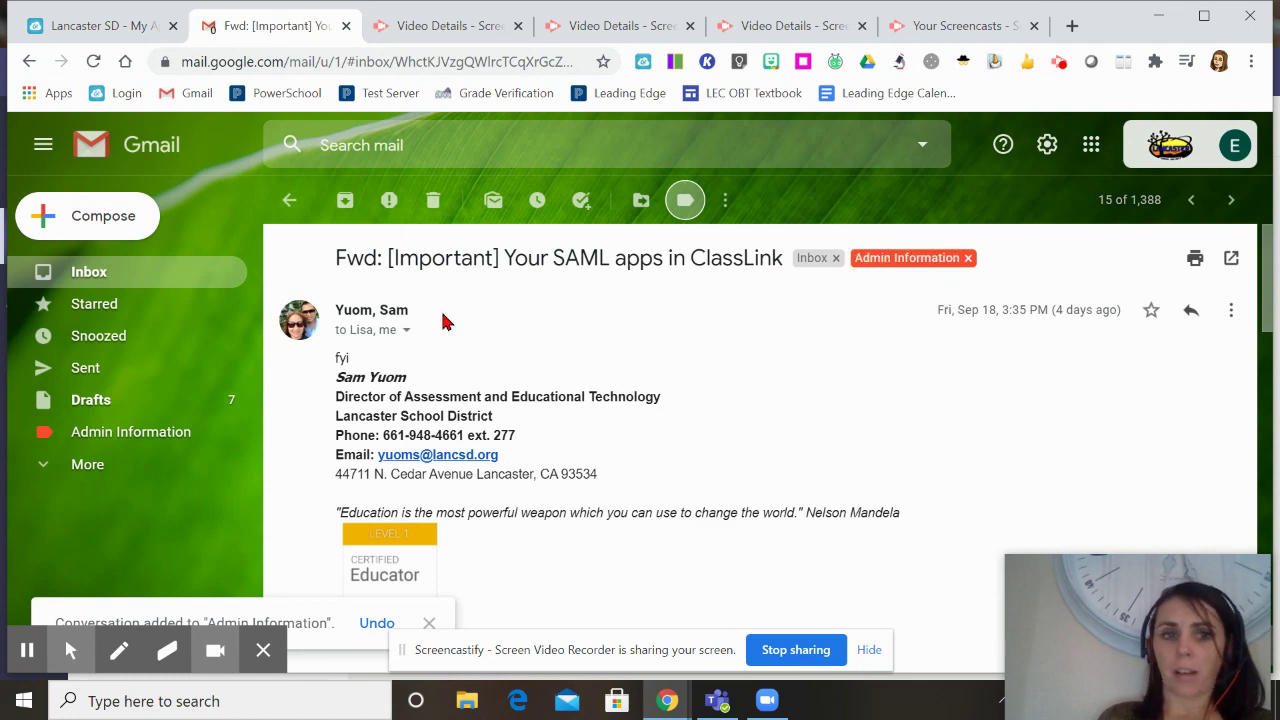
left_click(100, 272)
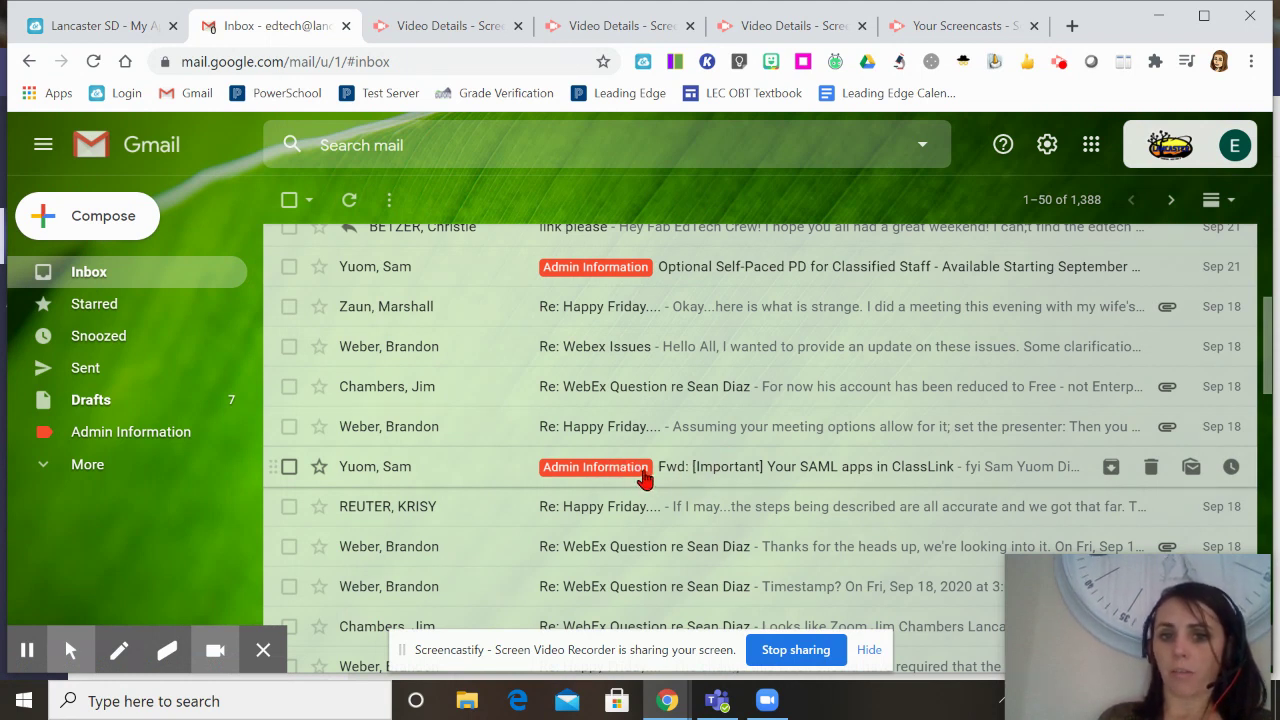
Step: Reopen the "Your SAML apps in ClassLink" email and compare its move destinations with its label choices
left_click(703, 478)
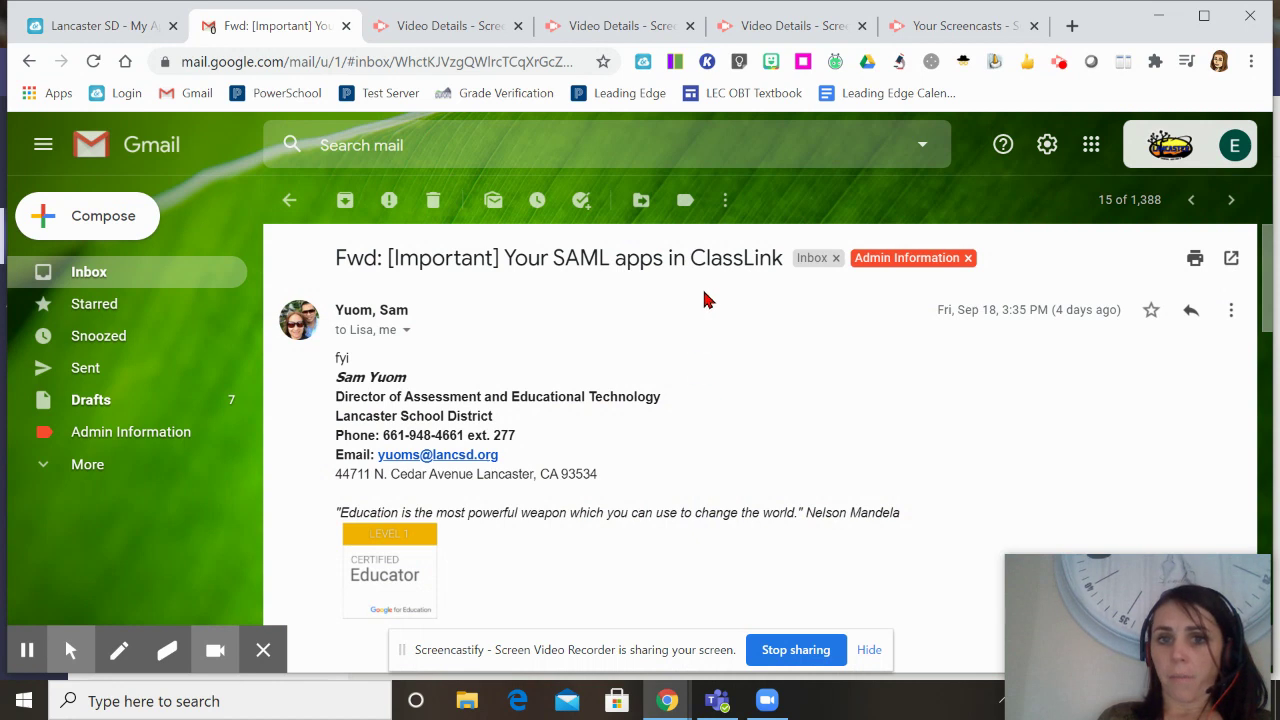
left_click(641, 200)
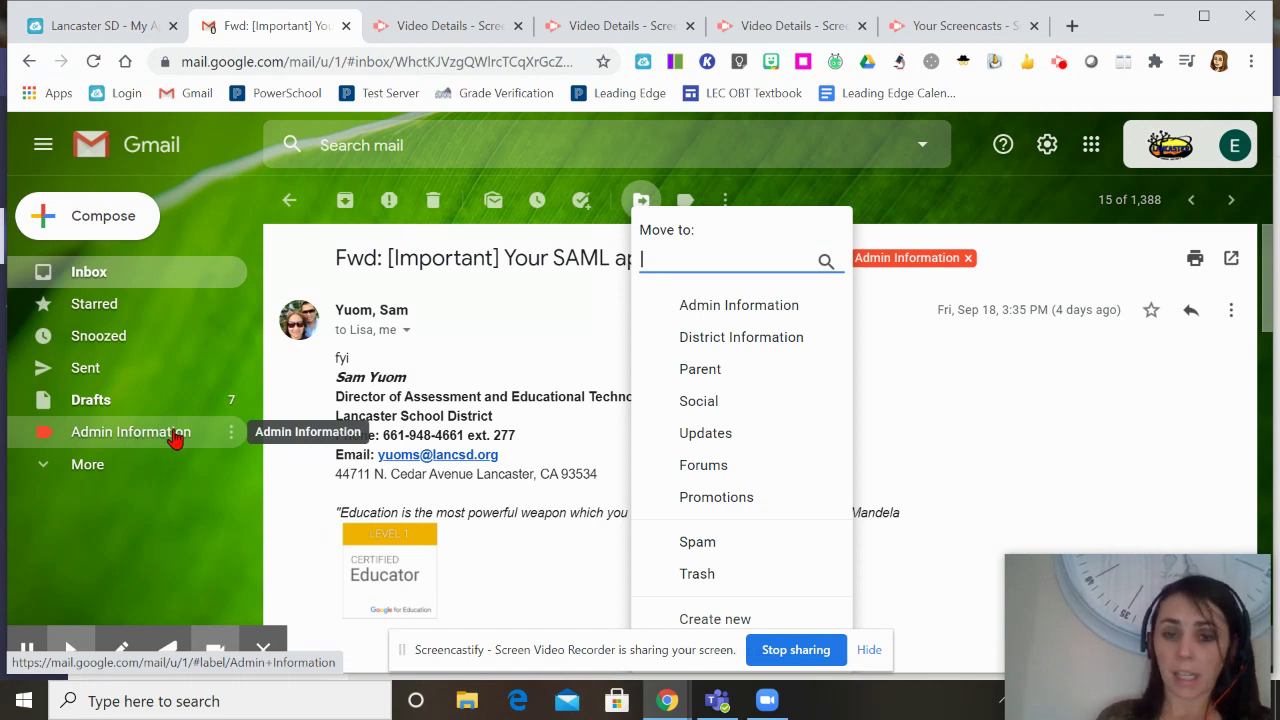
left_click(685, 200)
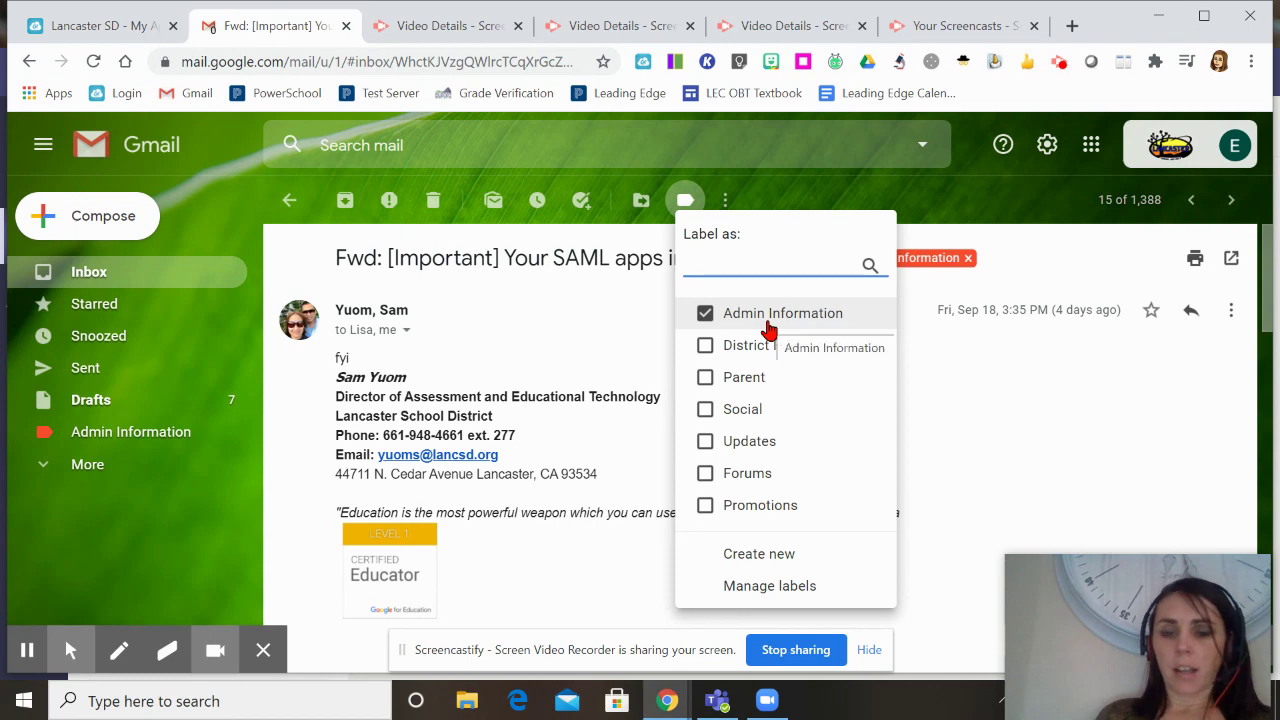
Step: Go back to the inbox, look over its labeled emails, and display the messages carrying the Admin Information label
left_click(128, 276)
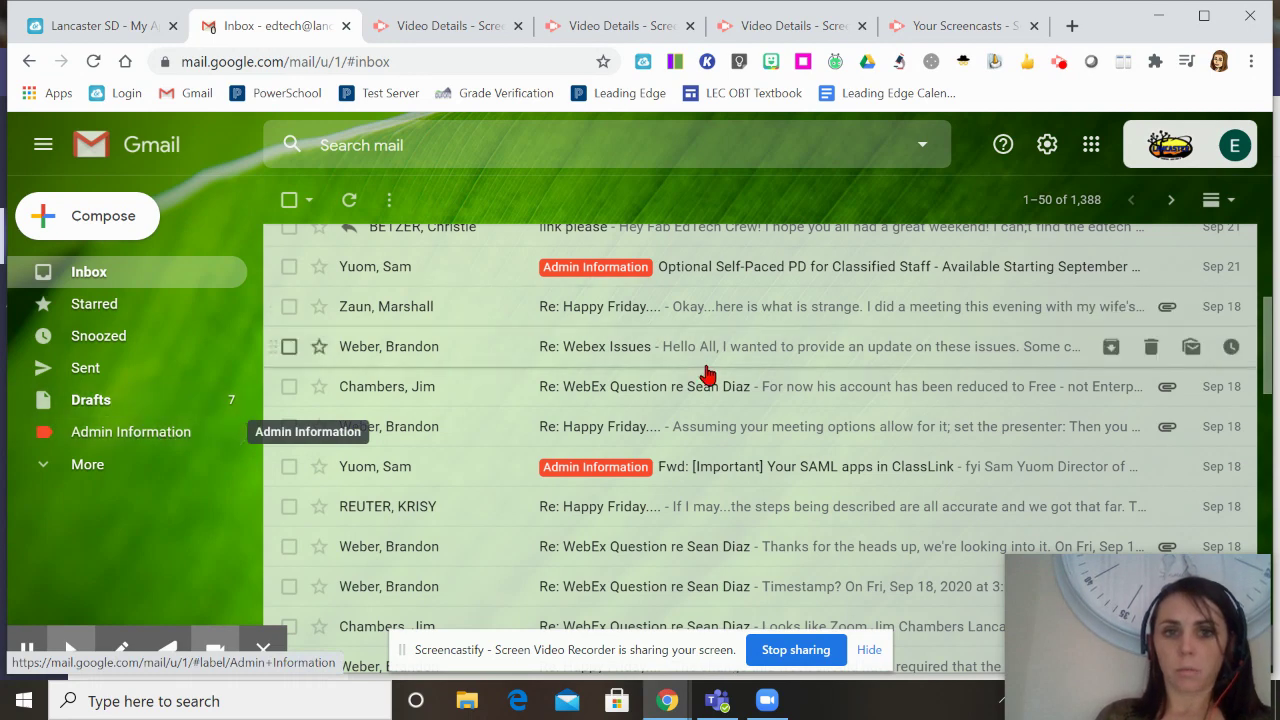
scroll(705, 370, "up", 4)
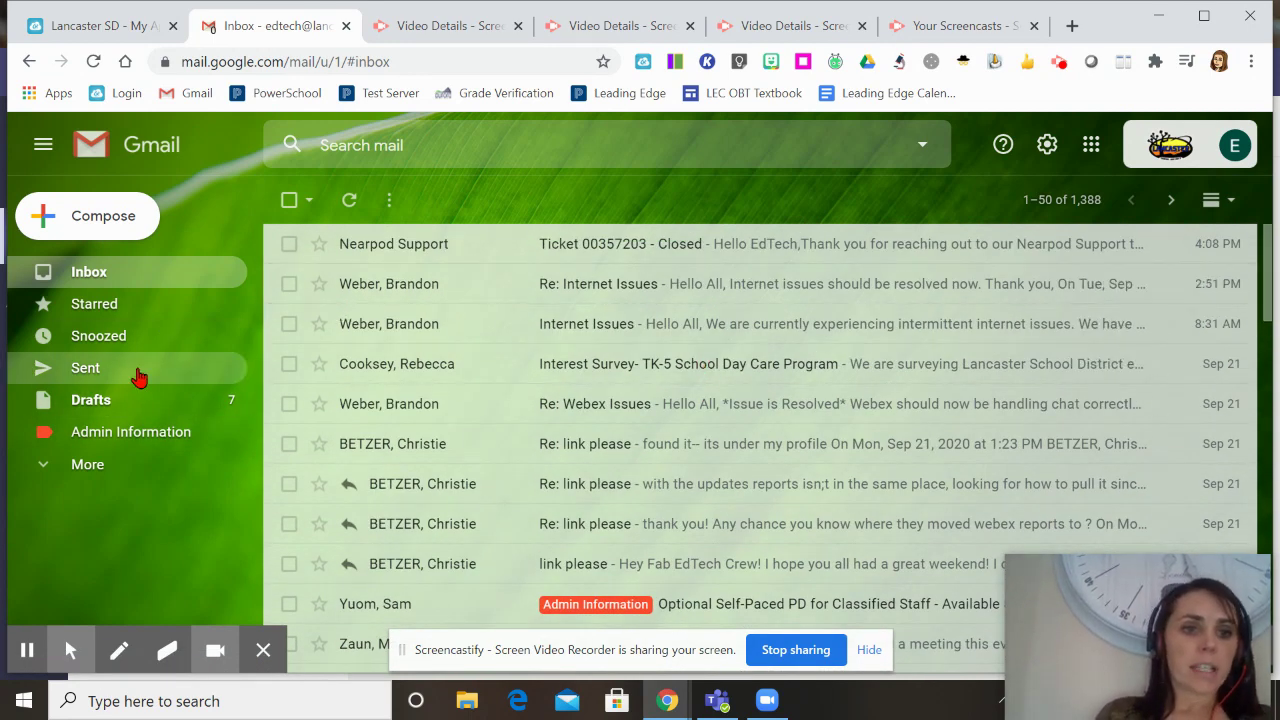
left_click(130, 442)
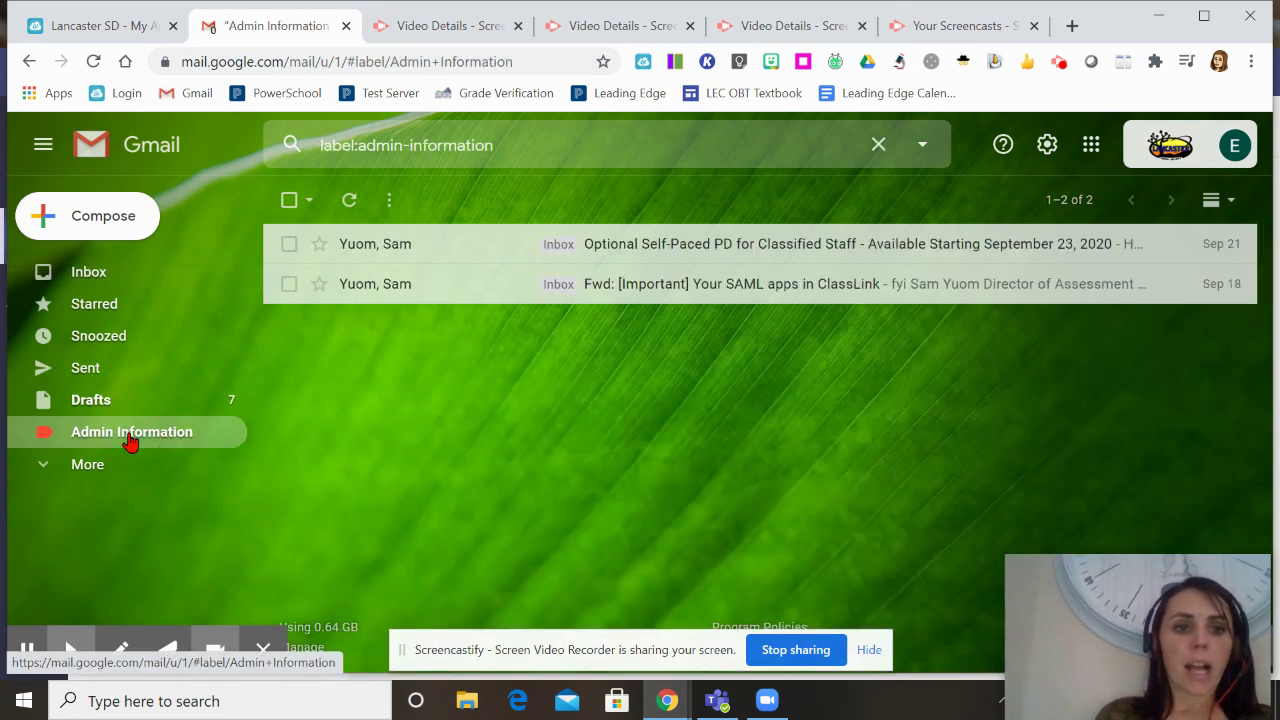